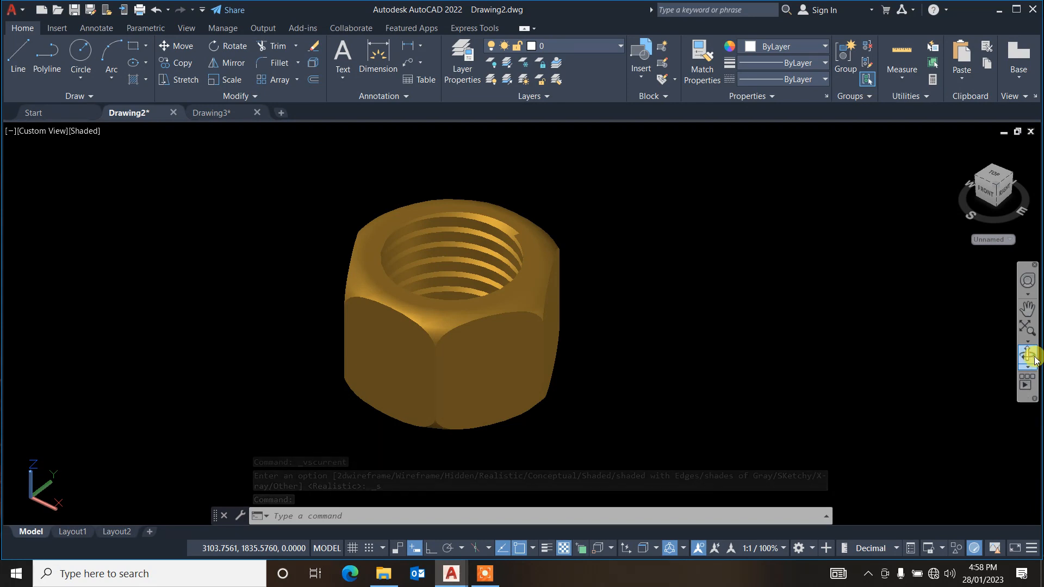
left_click(1035, 358)
left_click_drag(723, 299, 701, 314)
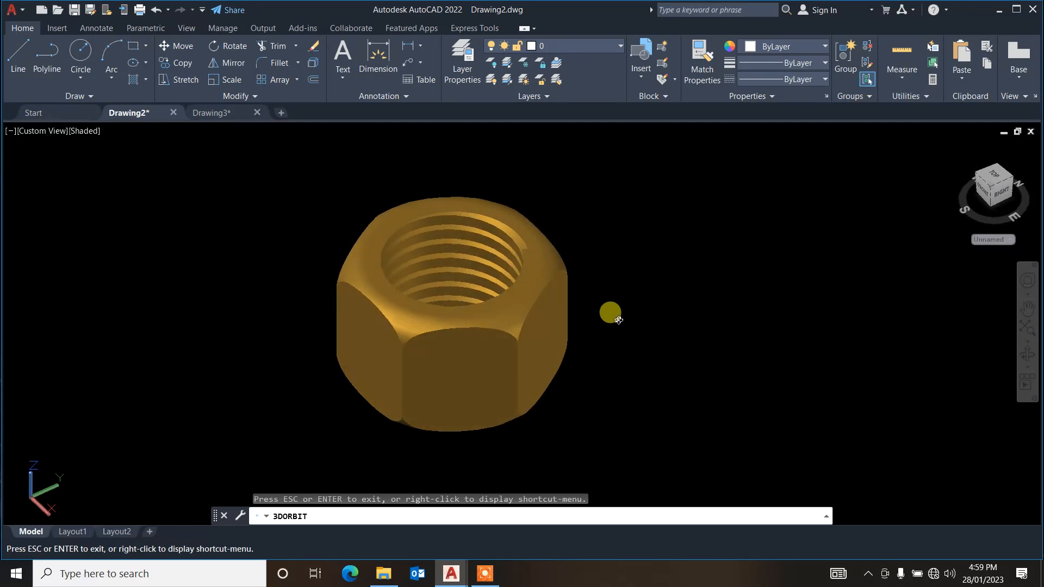
mouse_move(513, 342)
left_mouse_down()
mouse_move(517, 371)
mouse_move(529, 300)
mouse_move(566, 223)
mouse_move(592, 242)
mouse_move(593, 338)
mouse_move(507, 335)
mouse_move(498, 316)
left_mouse_up()
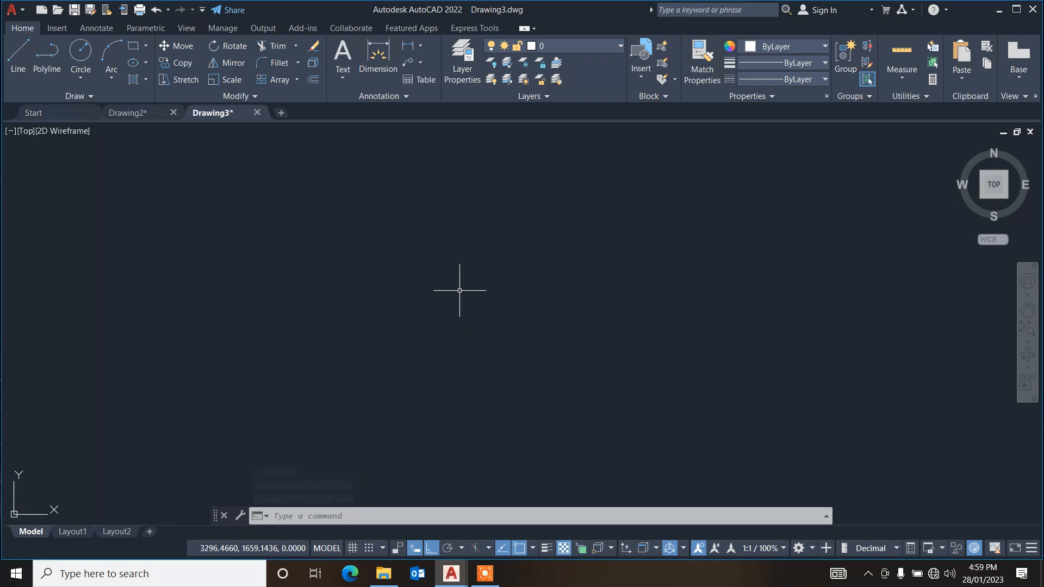
- Draw a six-sided polygon circumscribed about a circle of radius 5 in the empty drawing
left_click(460, 290)
type("P")
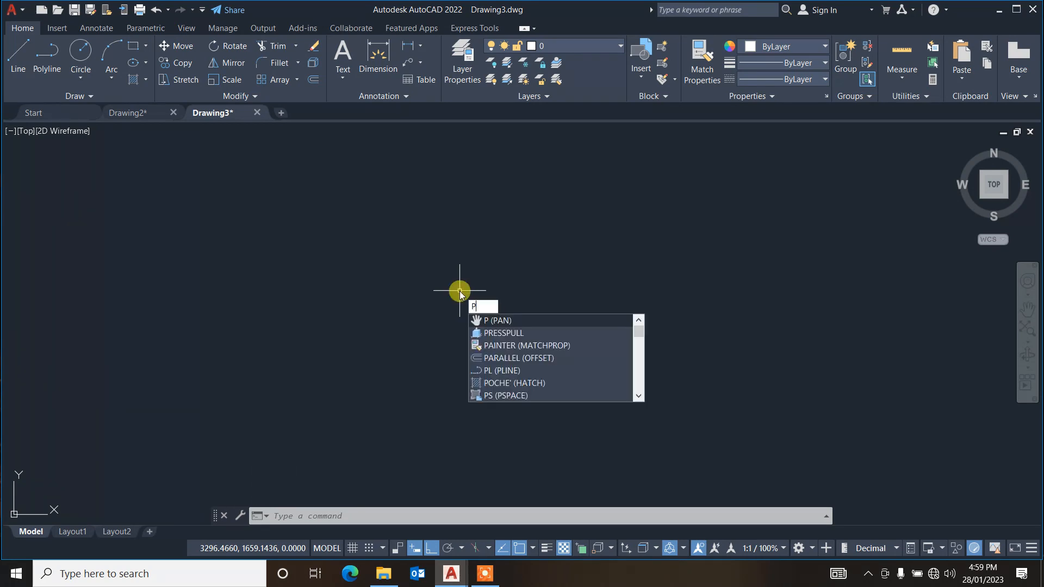
type("O")
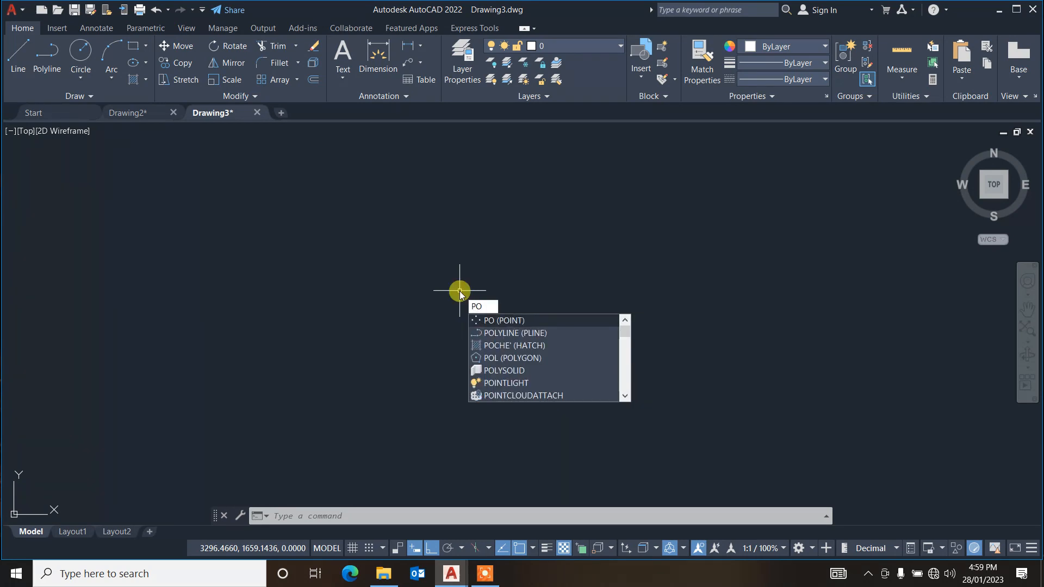
left_click(505, 358)
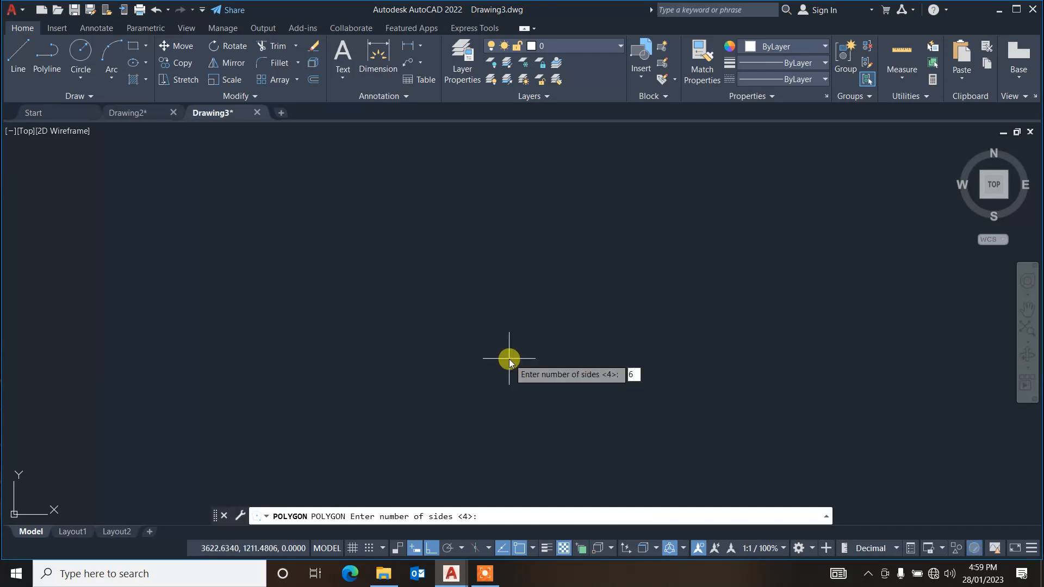
type("6")
key("Return")
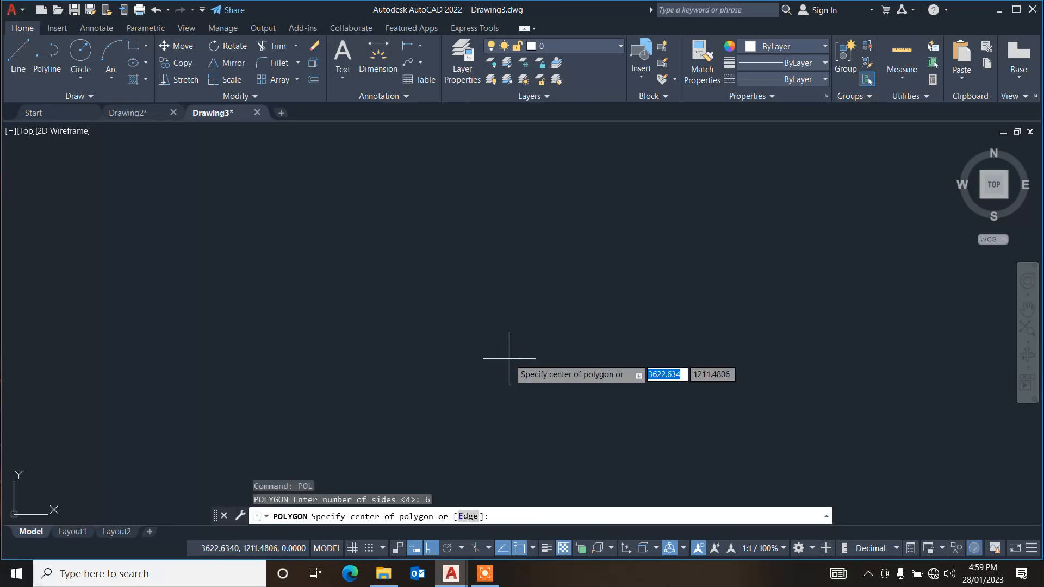
left_click(442, 297)
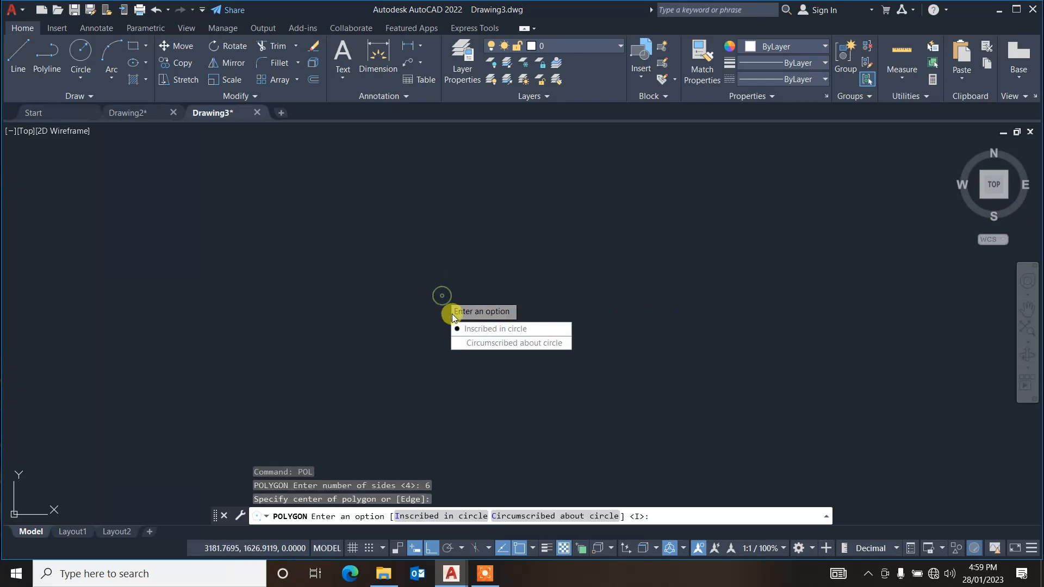
left_click(477, 341)
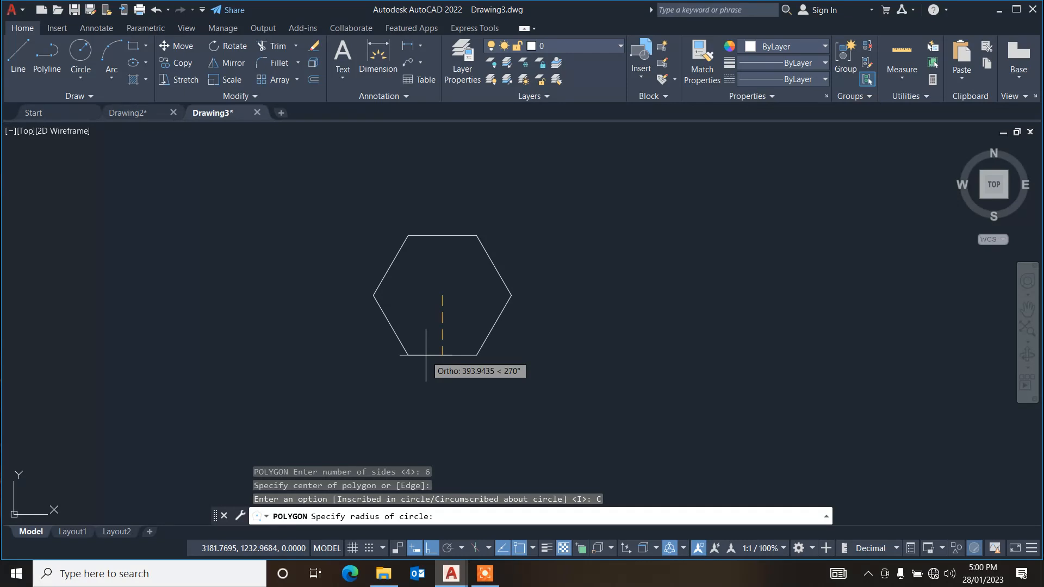
type("5")
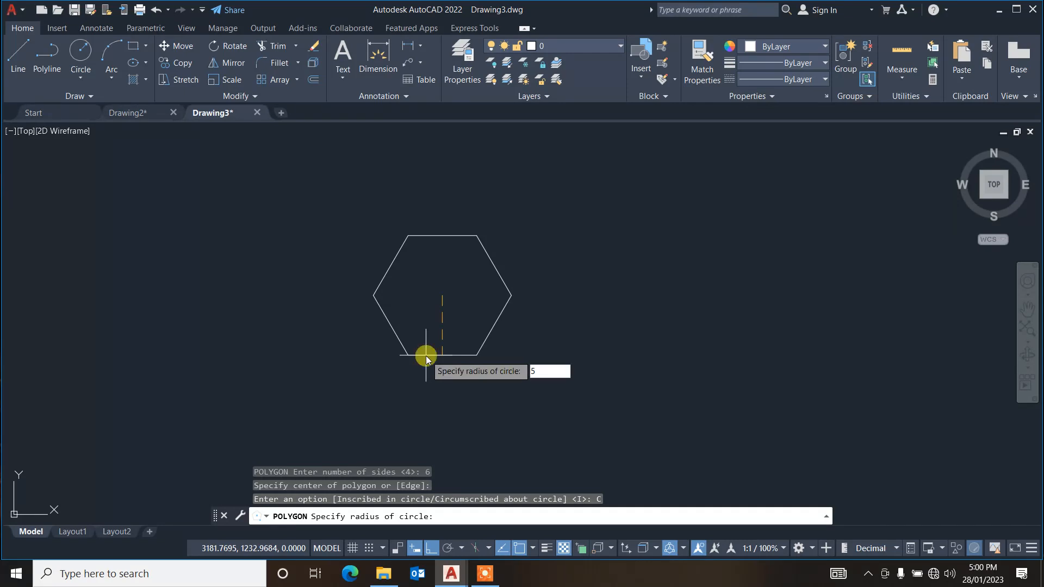
key("Return")
- Draw a circle of radius 3.5 at the centre of the hexagon
type("z")
key("Return")
type("e")
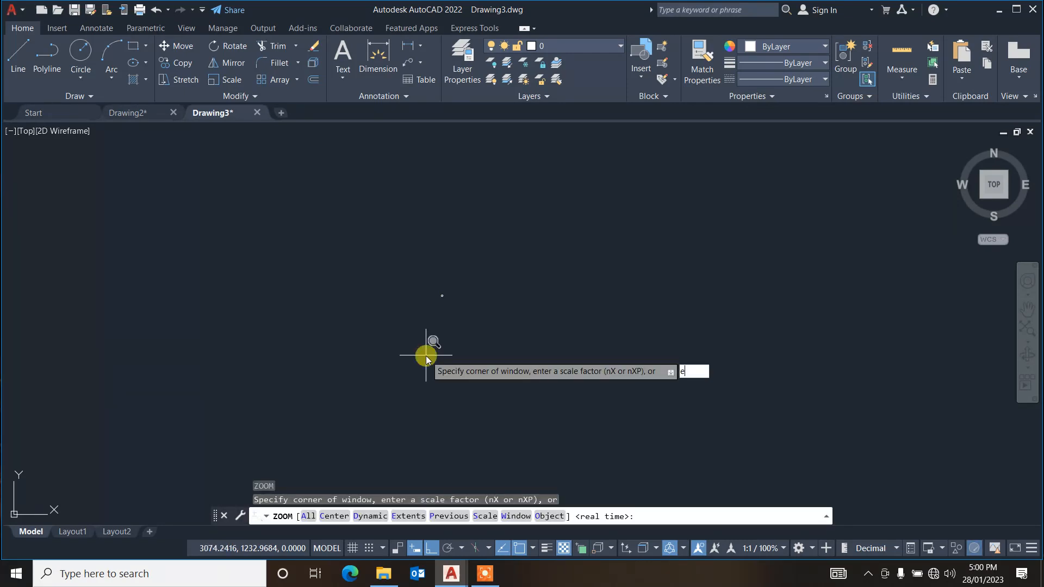
key("Return")
scroll(431, 354, "down", 4)
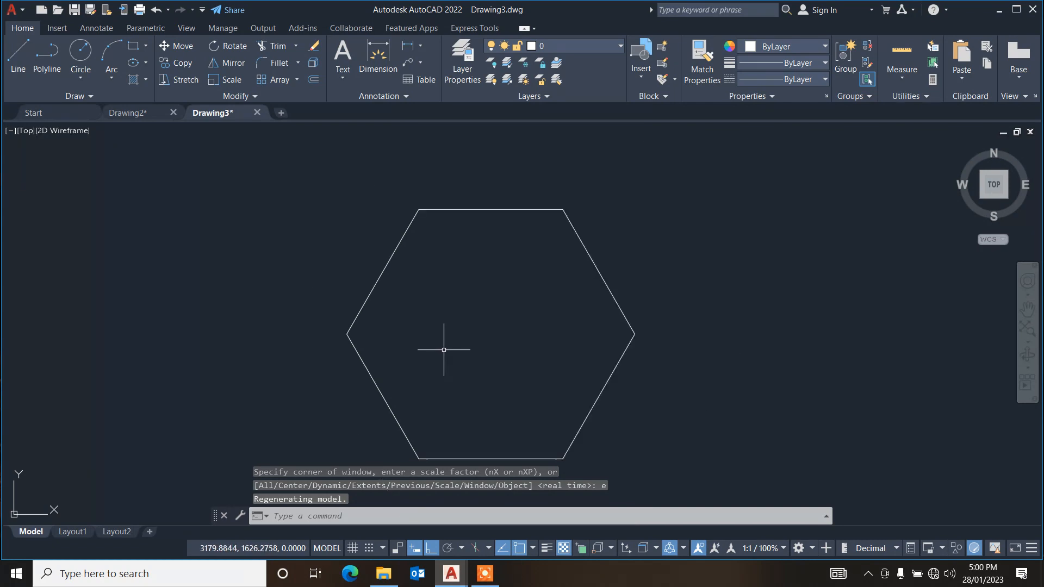
type("c")
key("Return")
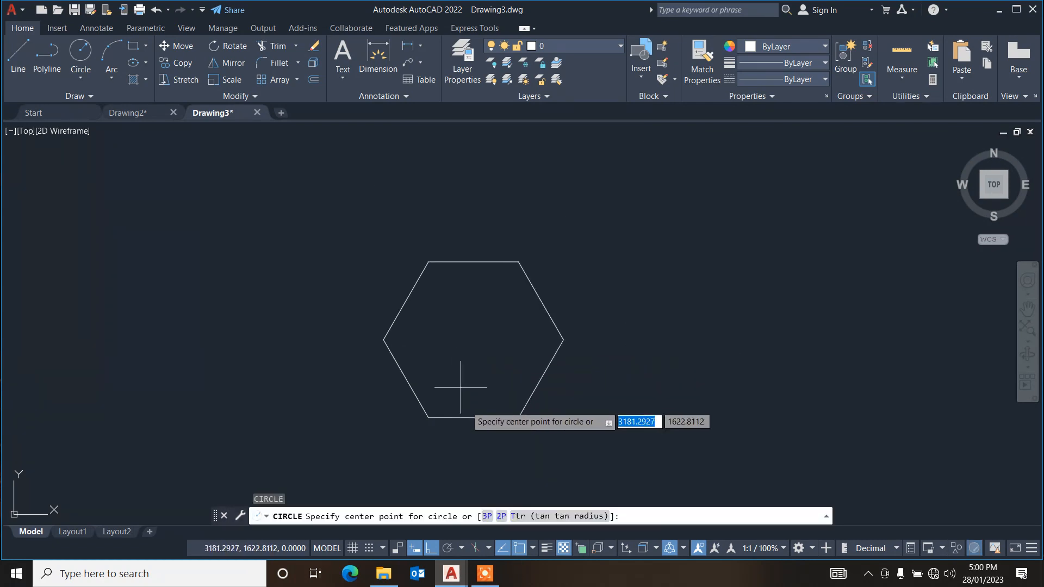
left_click(473, 339)
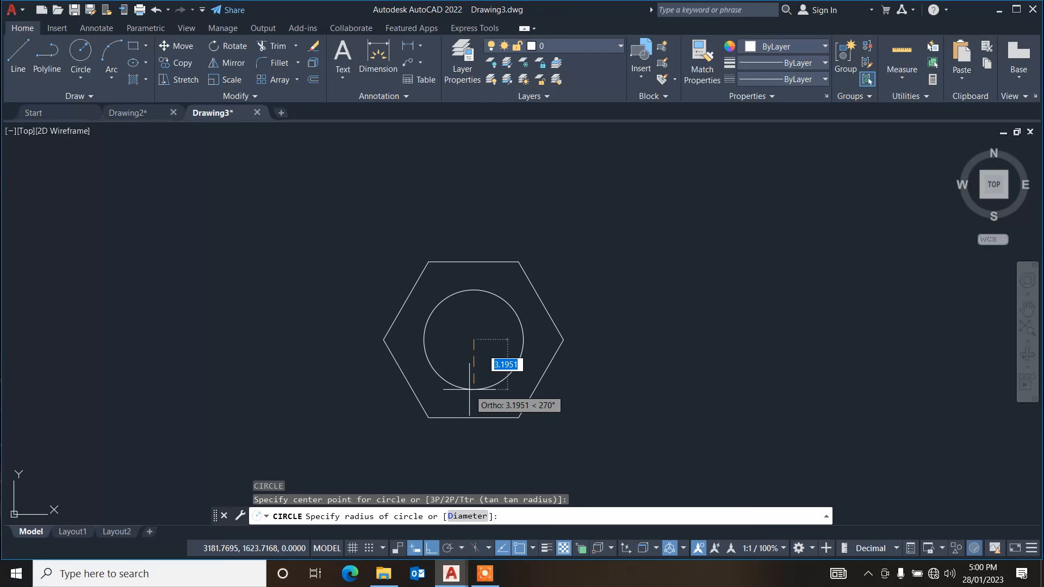
type("3")
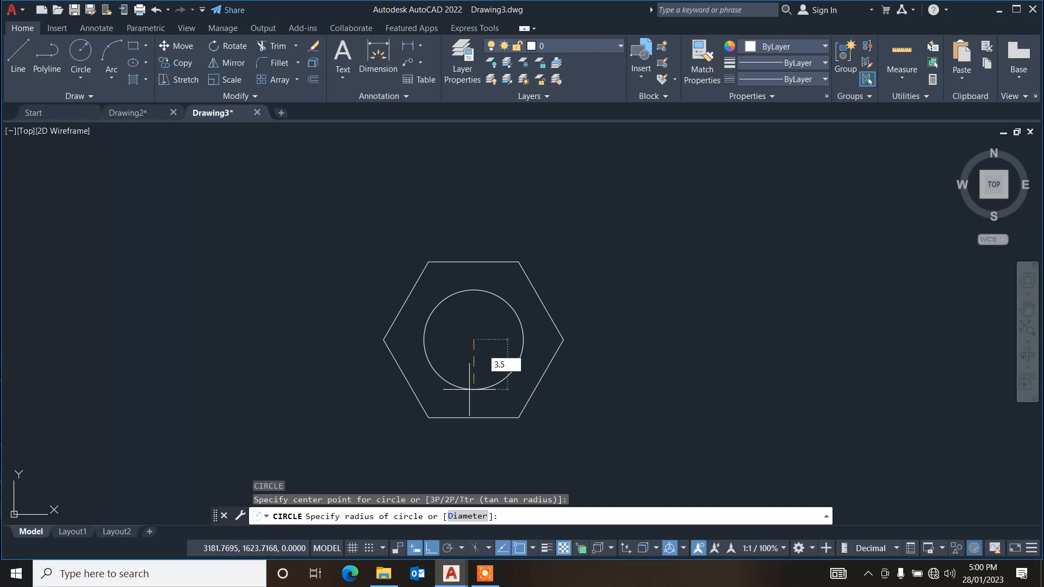
key("Return")
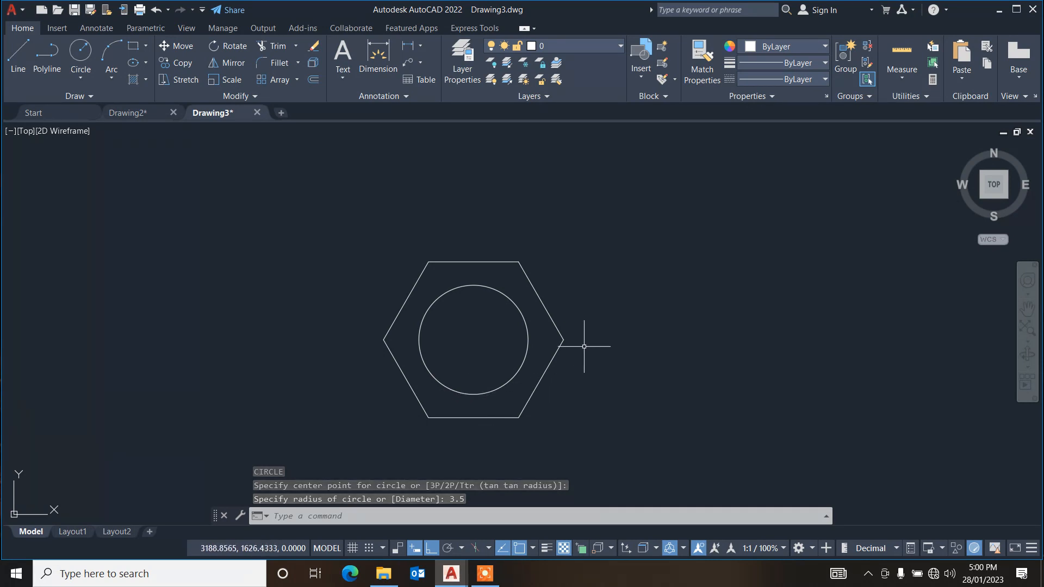
- Draw a second circle from the same centre, passing through the corners of the hexagon
key("Return")
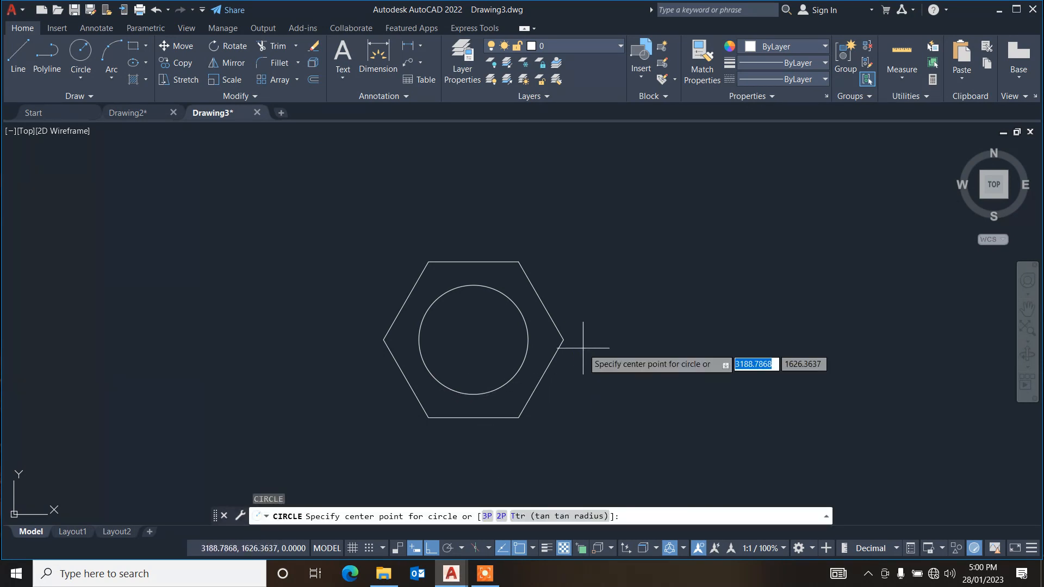
left_click(471, 334)
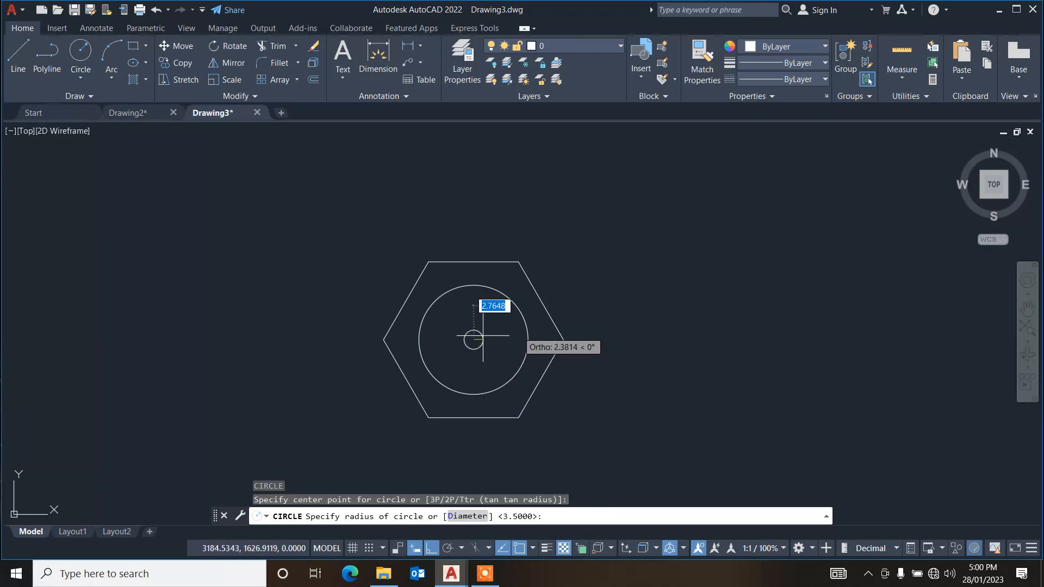
left_click(565, 341)
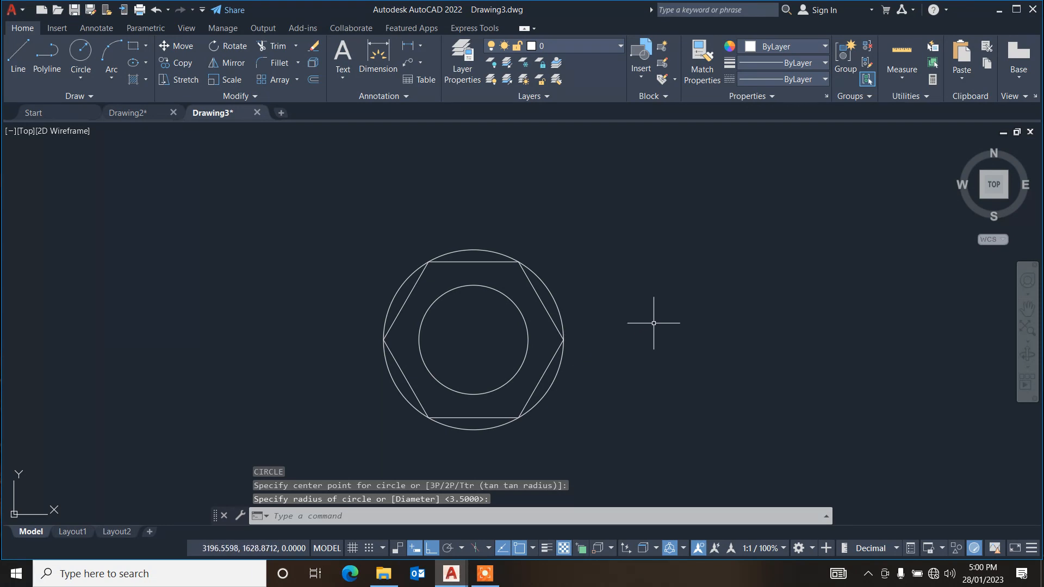
- In the southeast isometric view, presspull the area between the hexagon and the inner circle to a height of 5
mouse_move(1009, 200)
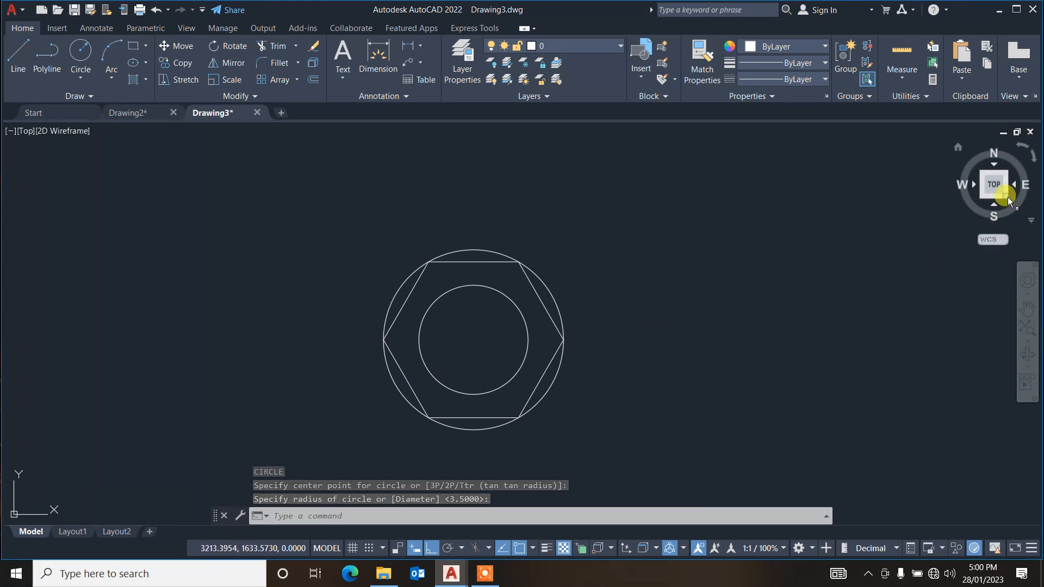
left_click(1007, 197)
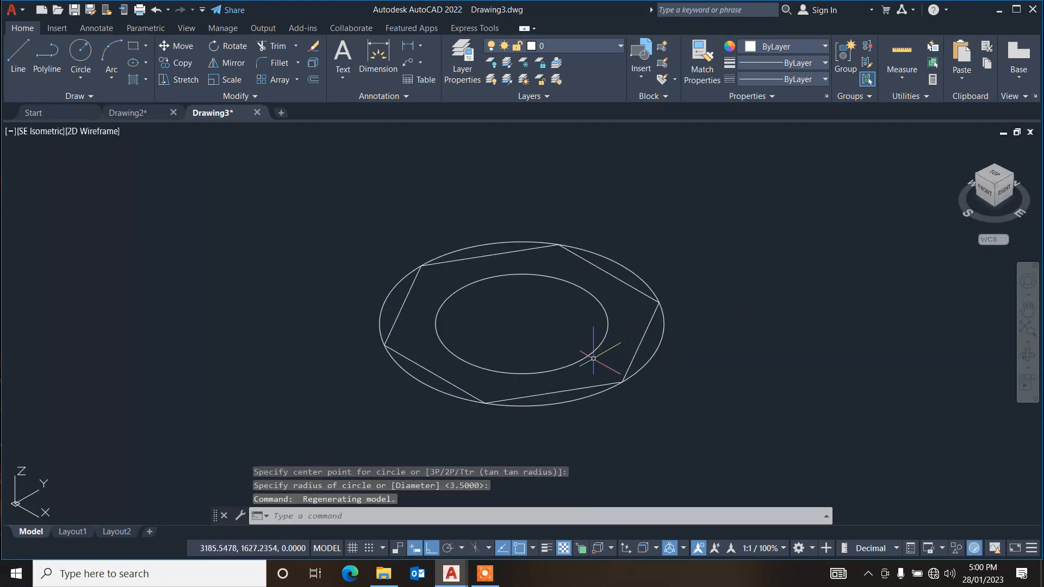
type("pr")
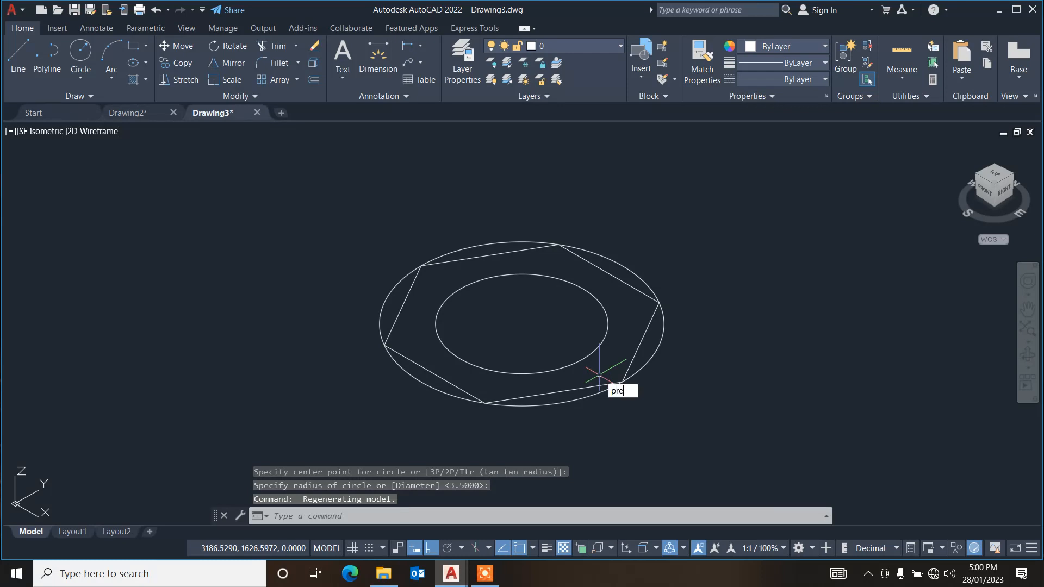
type("e")
key("Return")
left_click(599, 374)
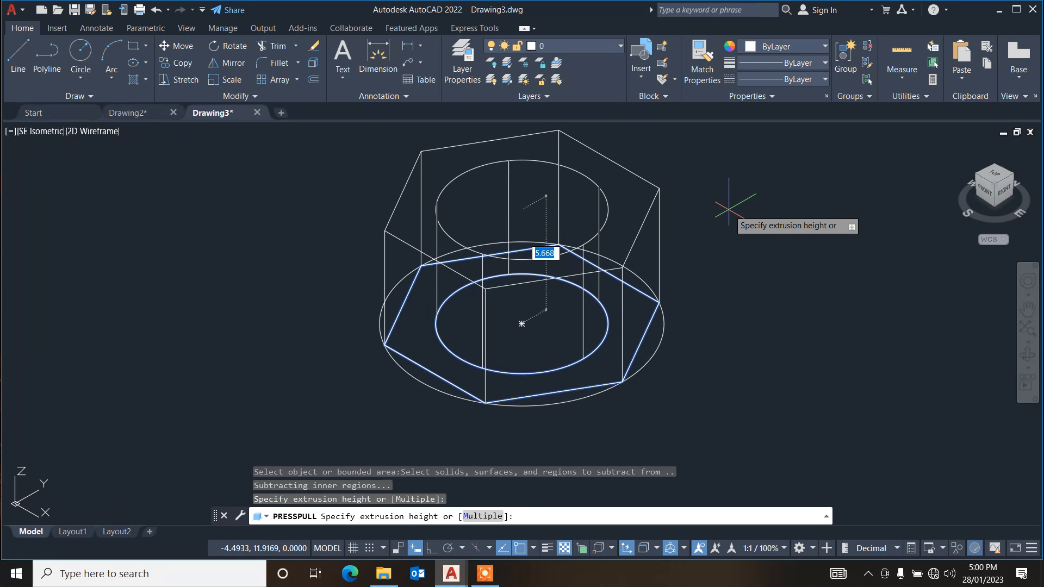
type("5")
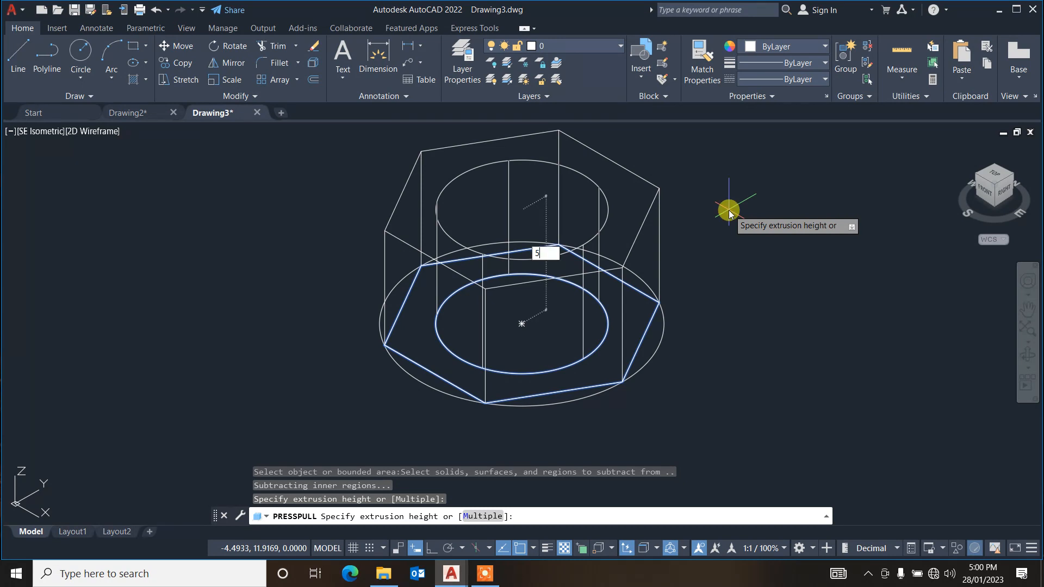
key("Return")
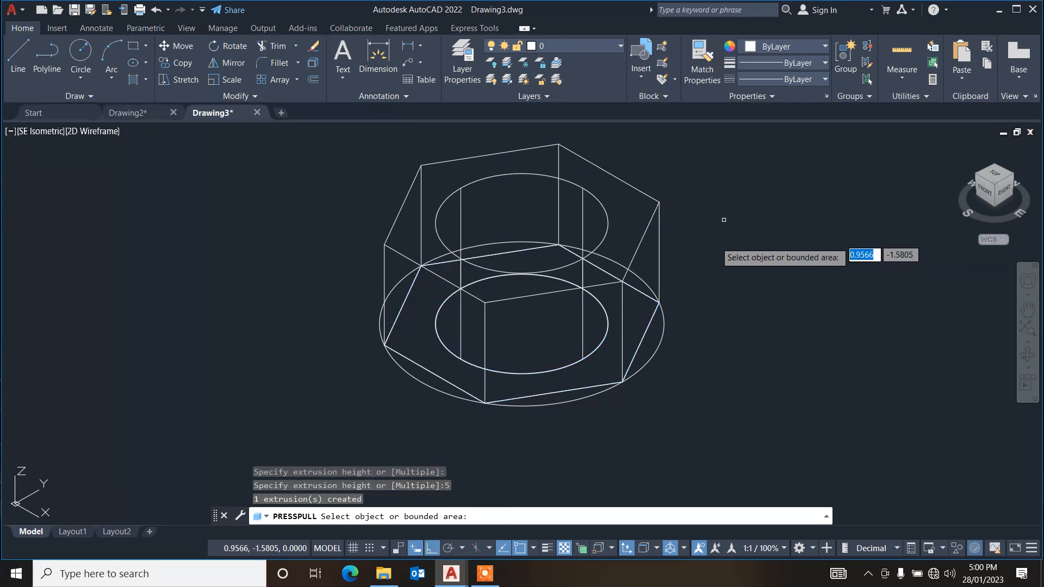
- Presspull the outer circle up to the top corner of the hexagonal solid
left_click(658, 352)
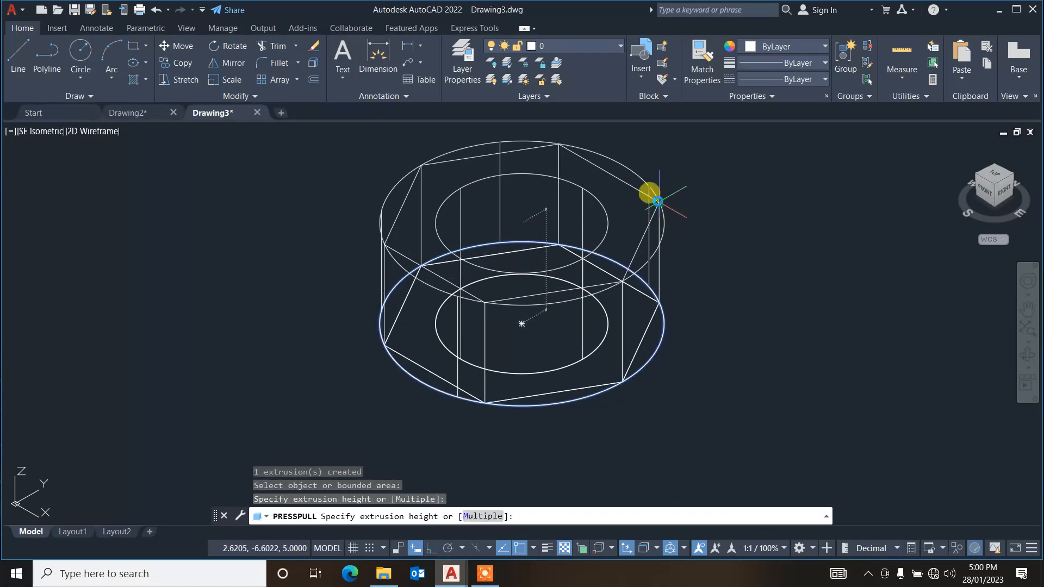
left_click(657, 200)
key("Return")
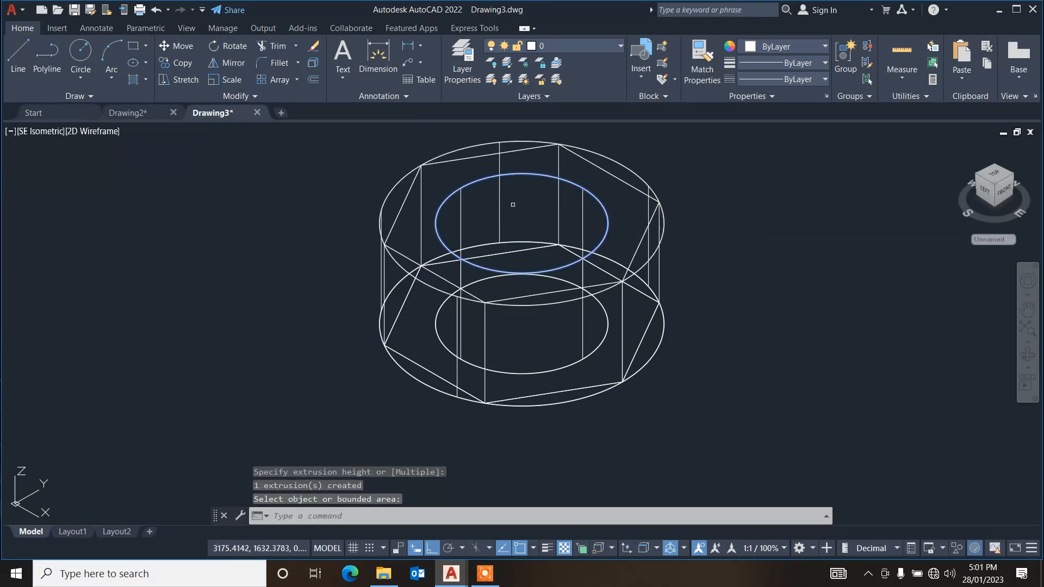
- Set the visual style to Shaded and fillet the top edge of the outer cylinder with a radius of 1
left_click(94, 131)
left_click(138, 211)
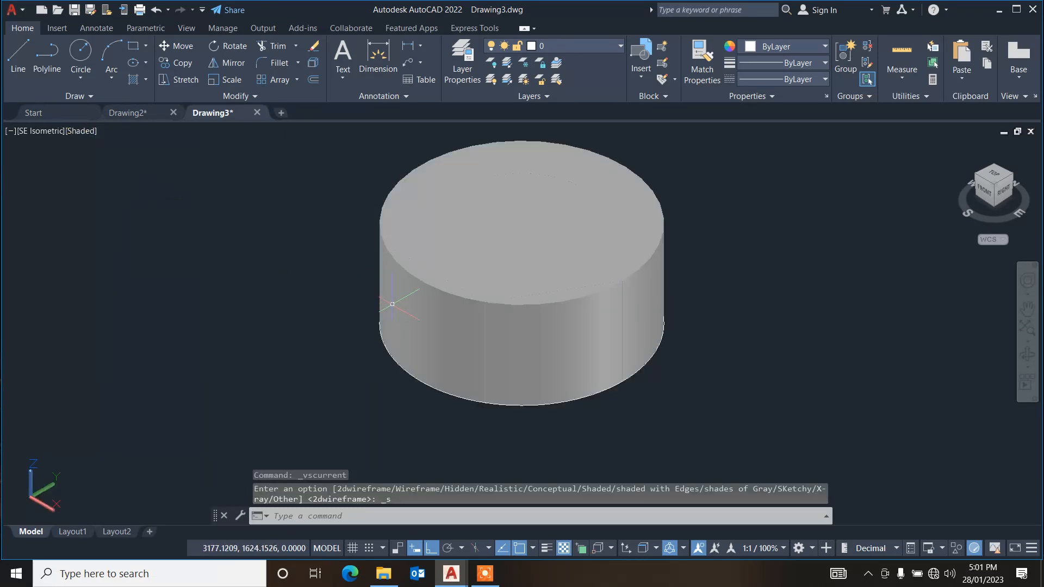
type("Fi")
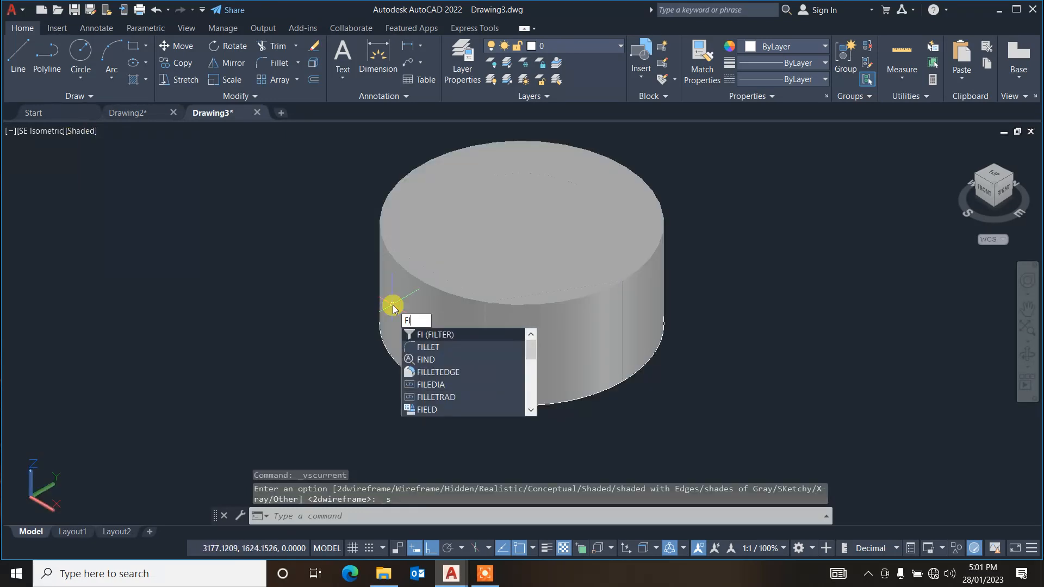
left_click(434, 344)
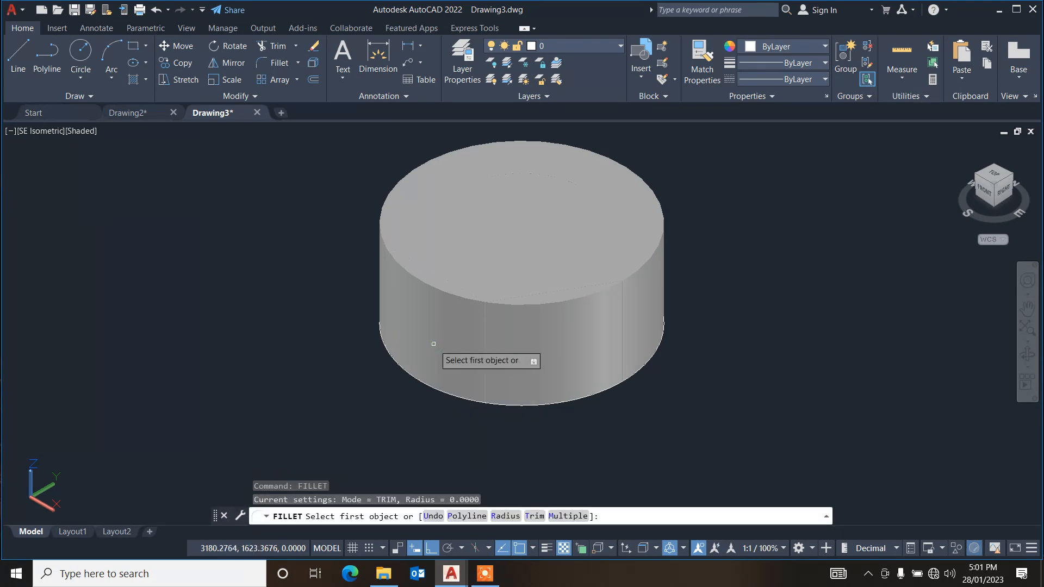
left_click(501, 516)
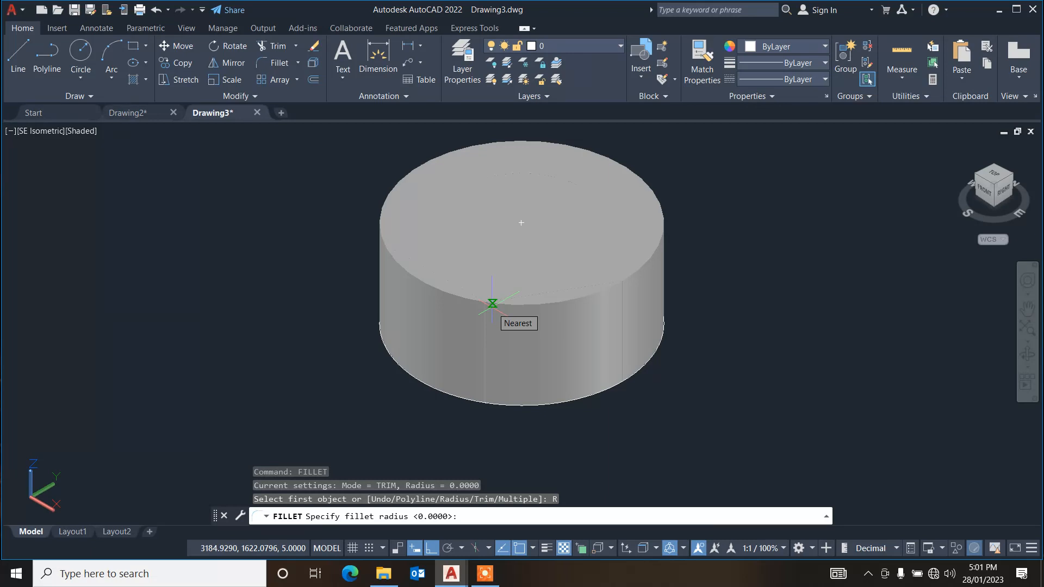
type("1")
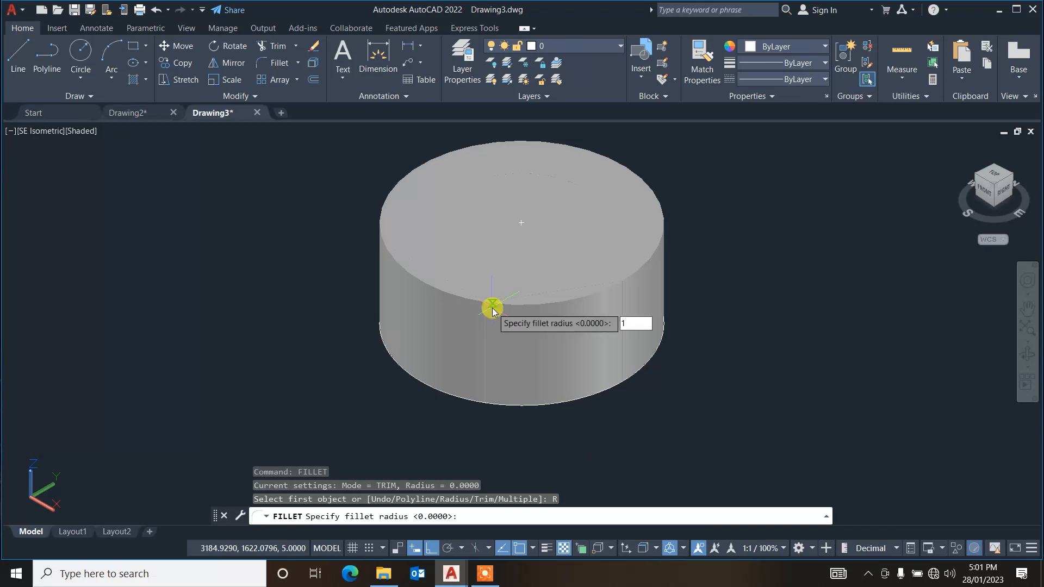
key("Return")
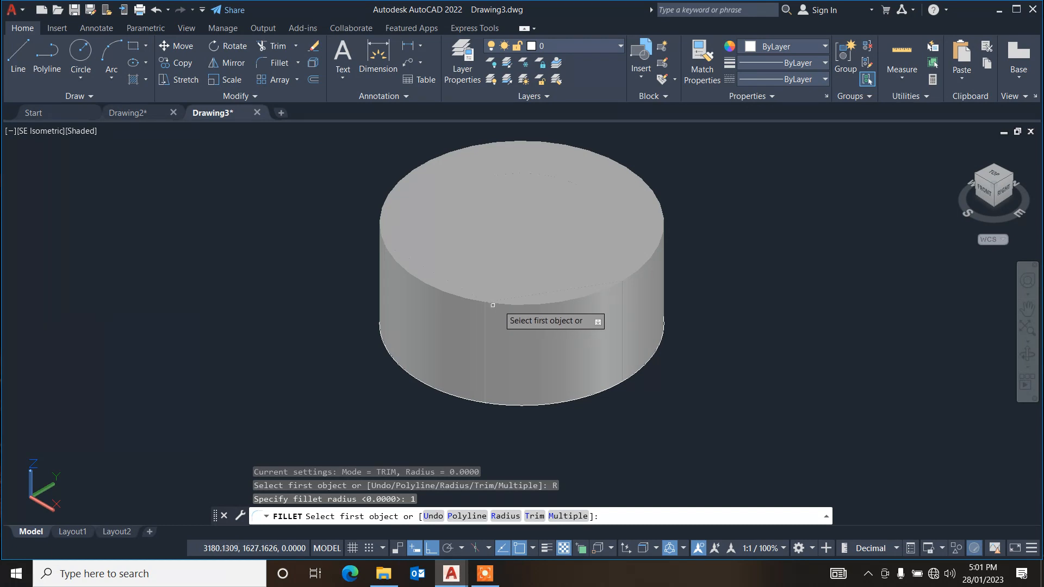
left_click(491, 306)
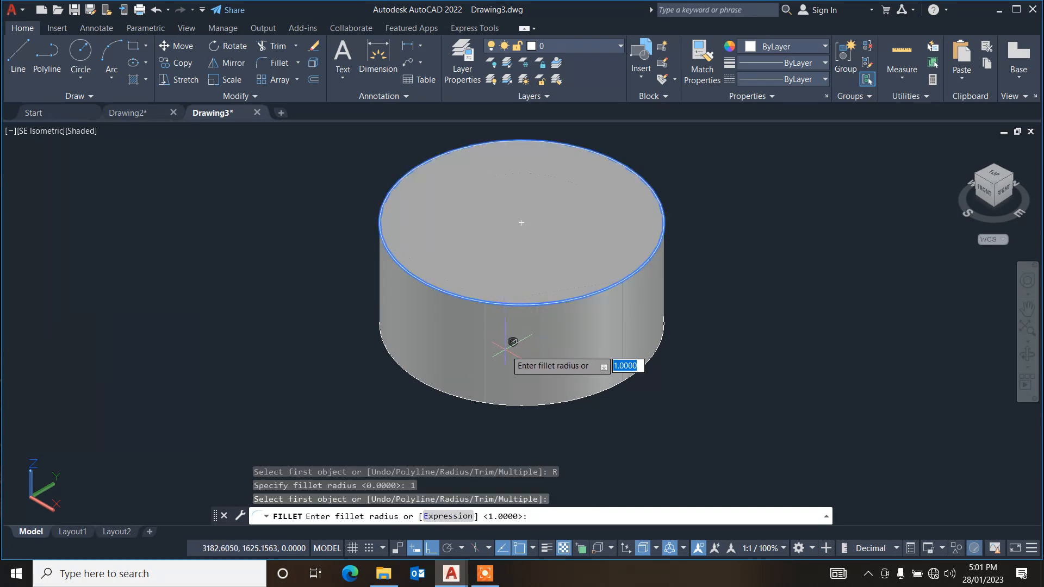
key("Return")
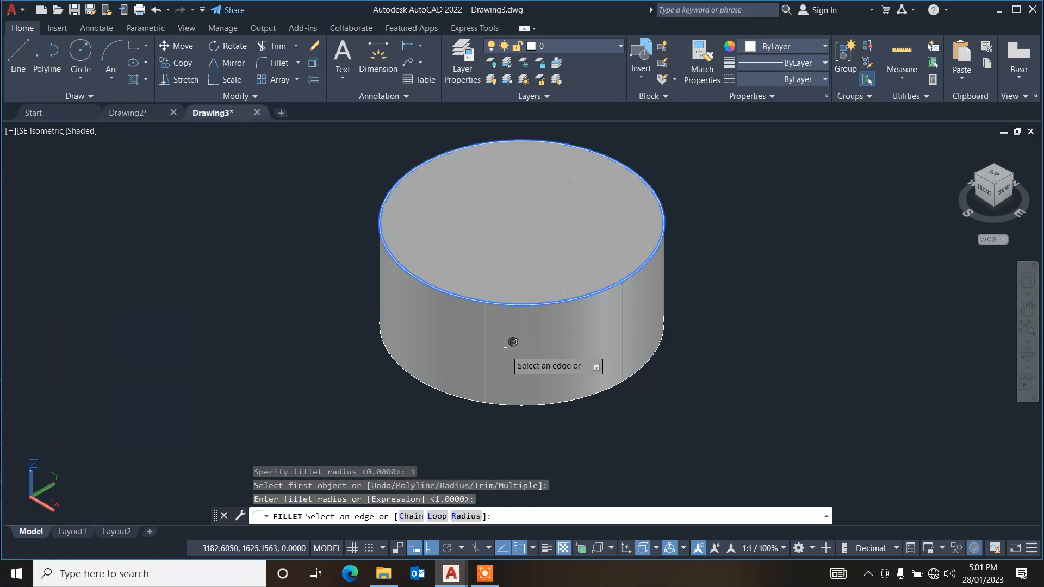
key("Return")
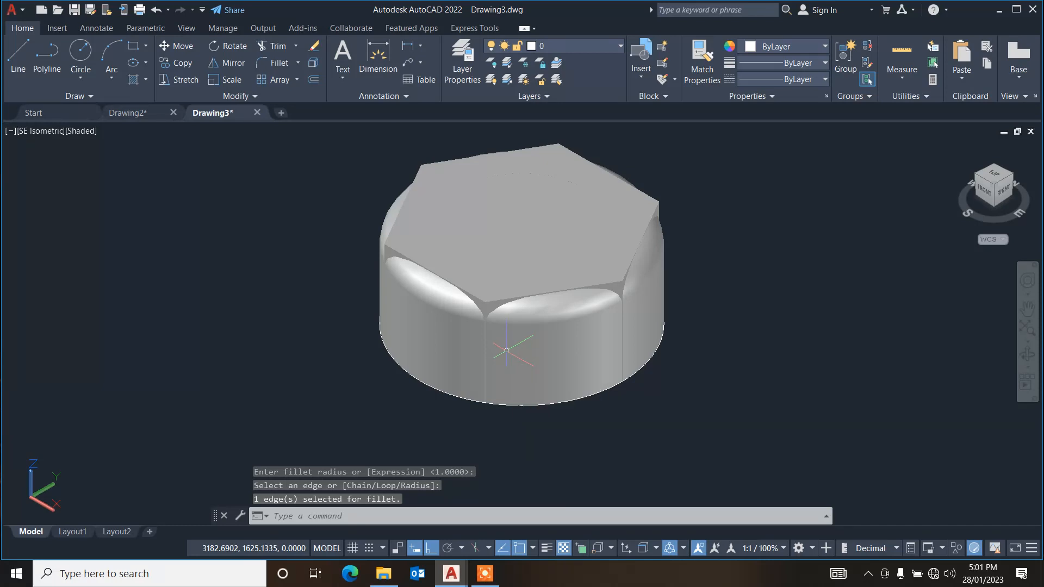
- Fillet the bottom edge of the outer cylinder with a radius of 1
key("Return")
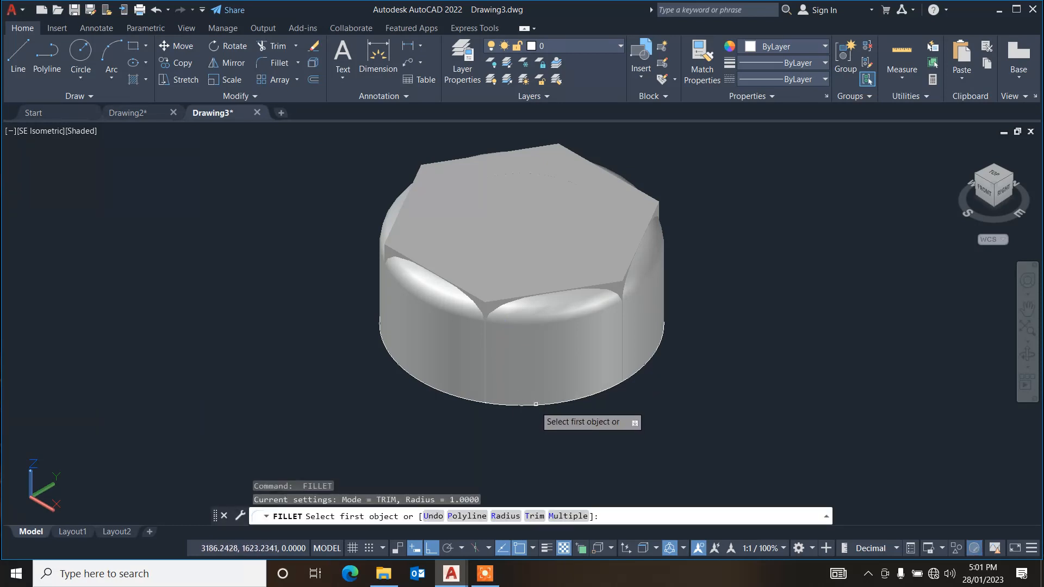
left_click(535, 405)
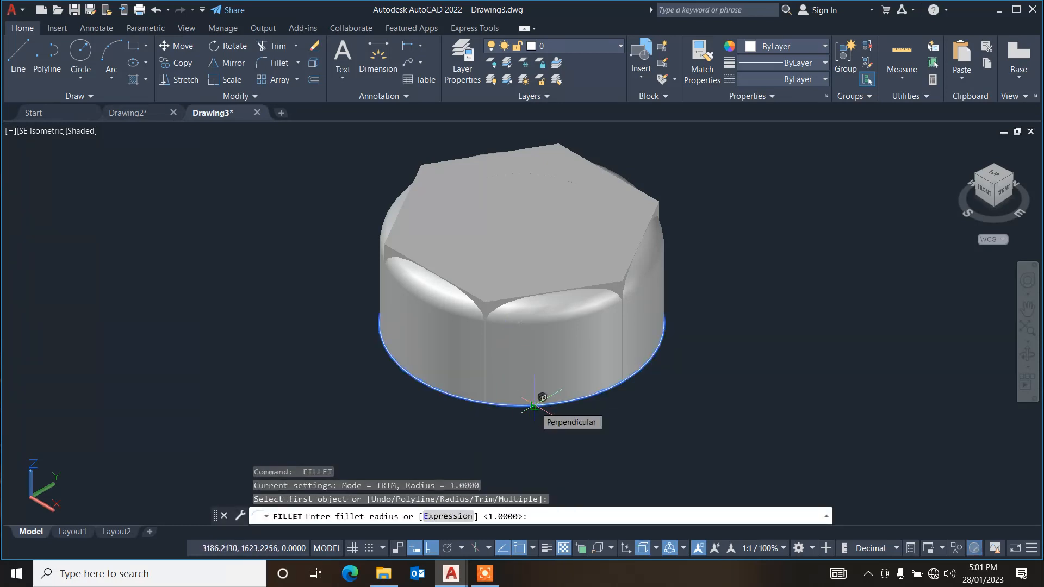
key("Return")
key("Return")
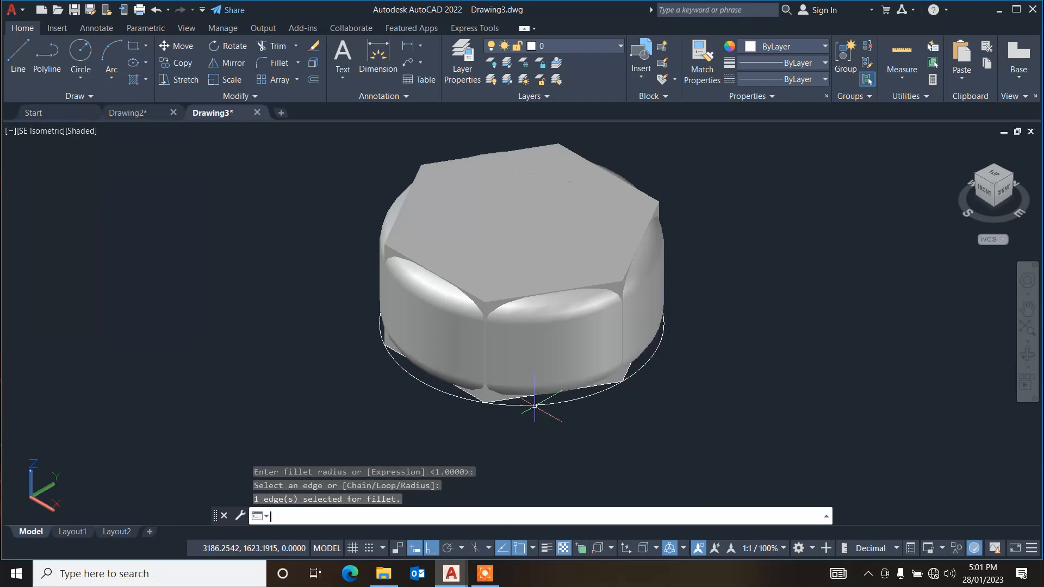
- Intersect the hexagonal solid with the filleted outer cylinder to form the nut body
type("IN")
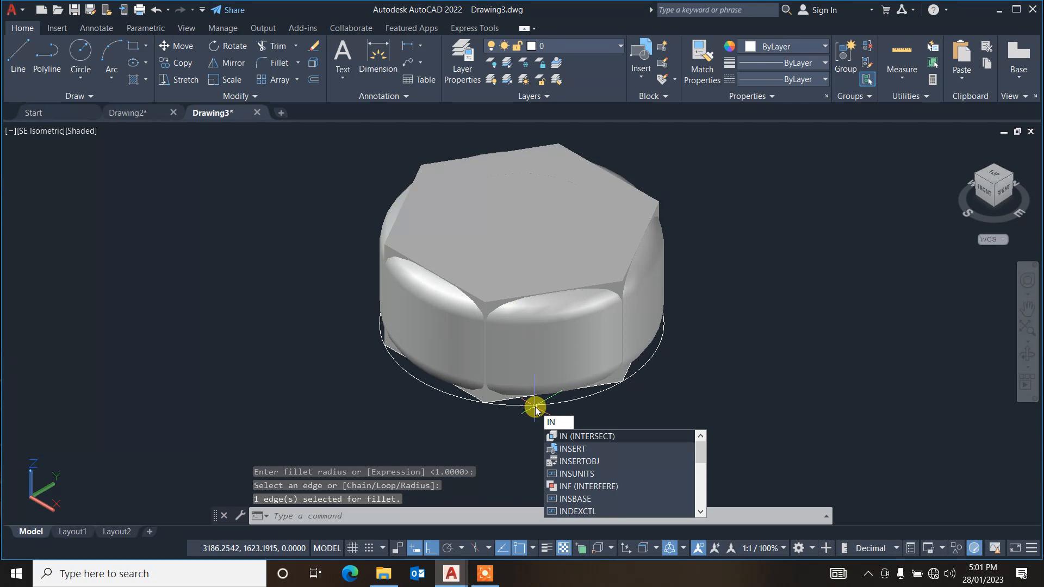
left_click(586, 436)
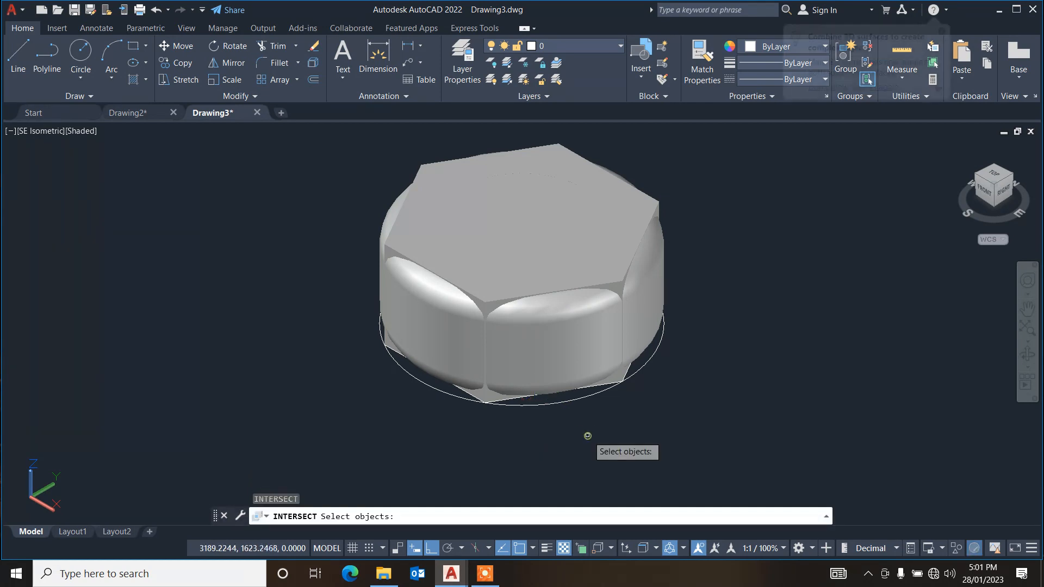
left_click(495, 283)
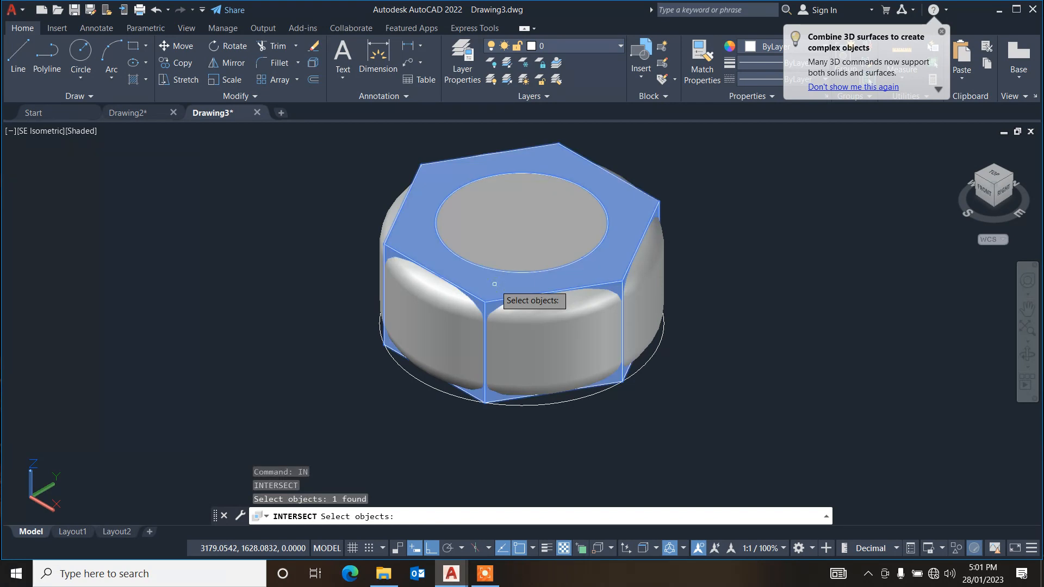
left_click(451, 333)
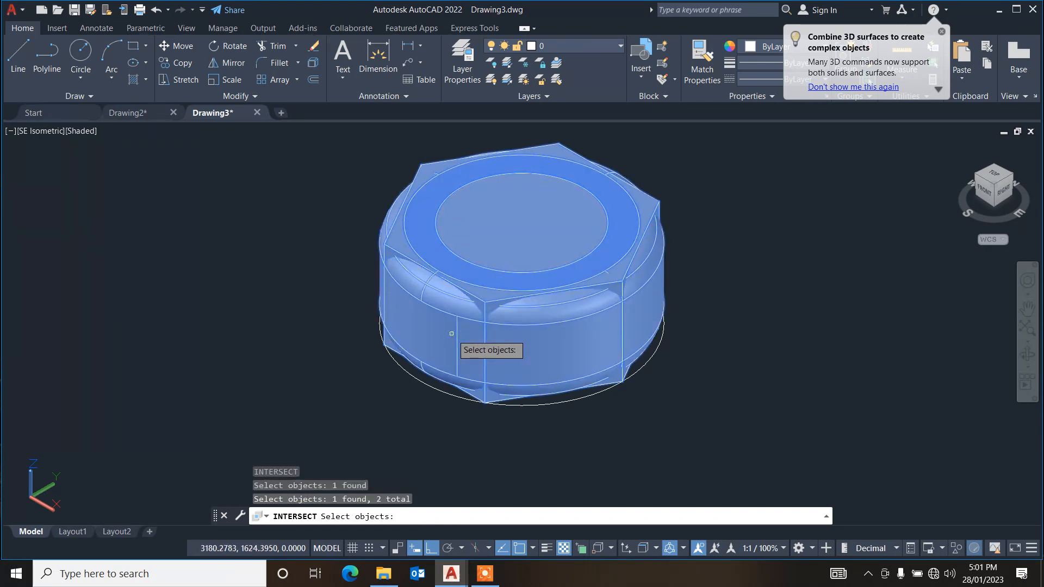
key("Return")
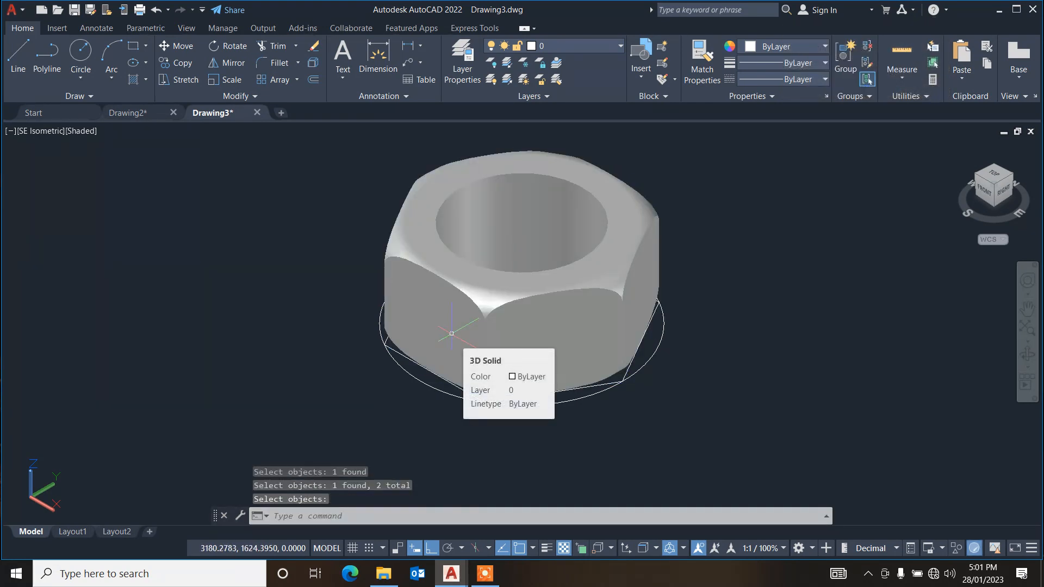
- Delete the leftover hexagon and outer circle around the base of the nut
scroll(479, 390, "up", 3)
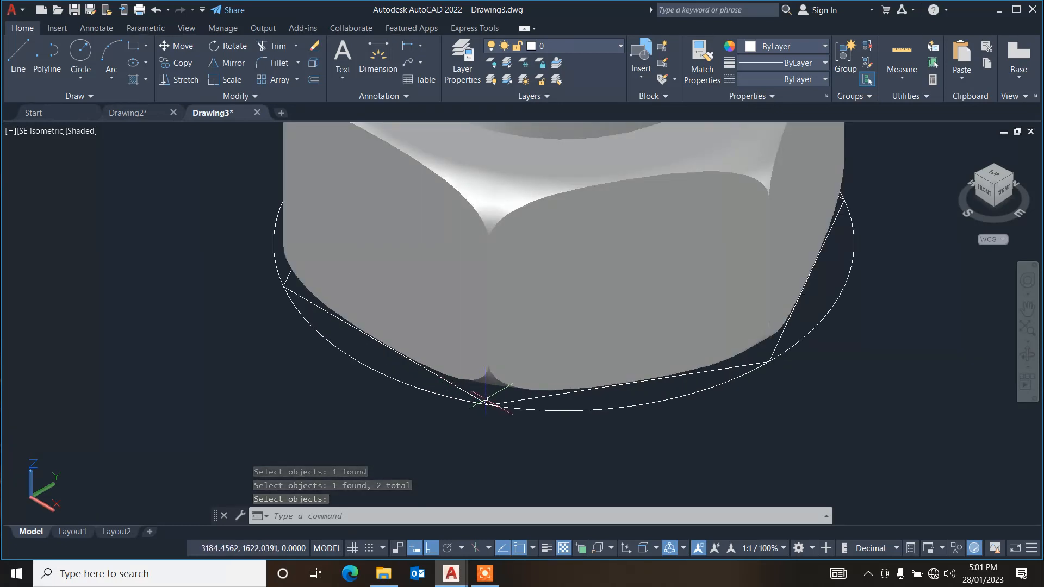
left_click(488, 396)
left_click(453, 419)
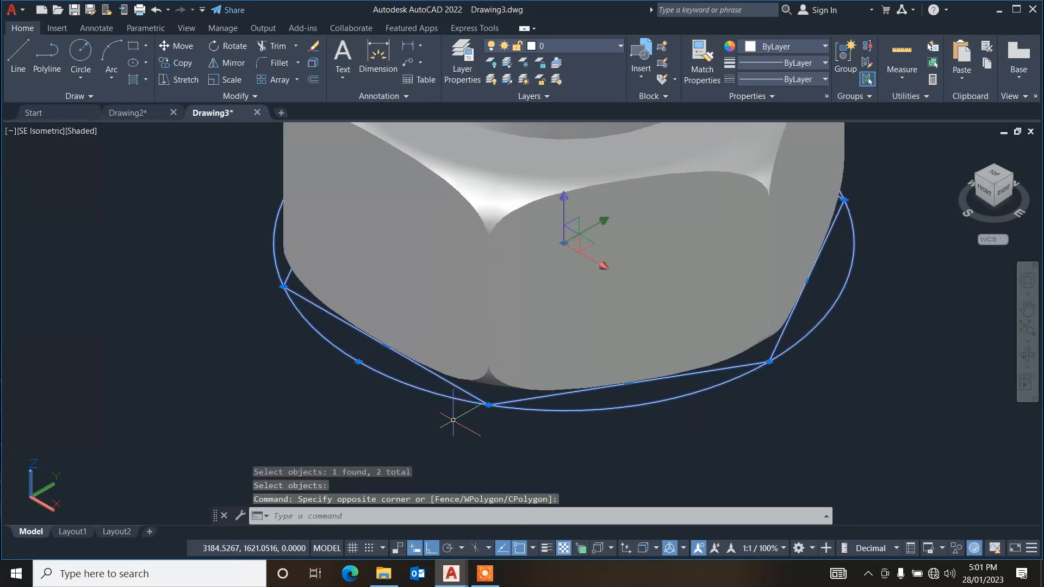
key("Delete")
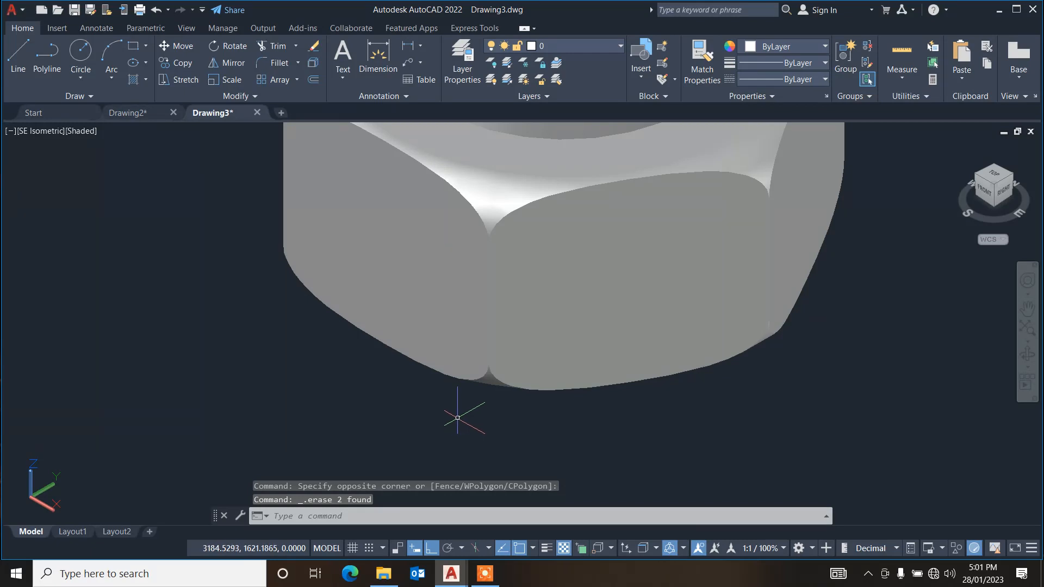
scroll(456, 418, "down", 4)
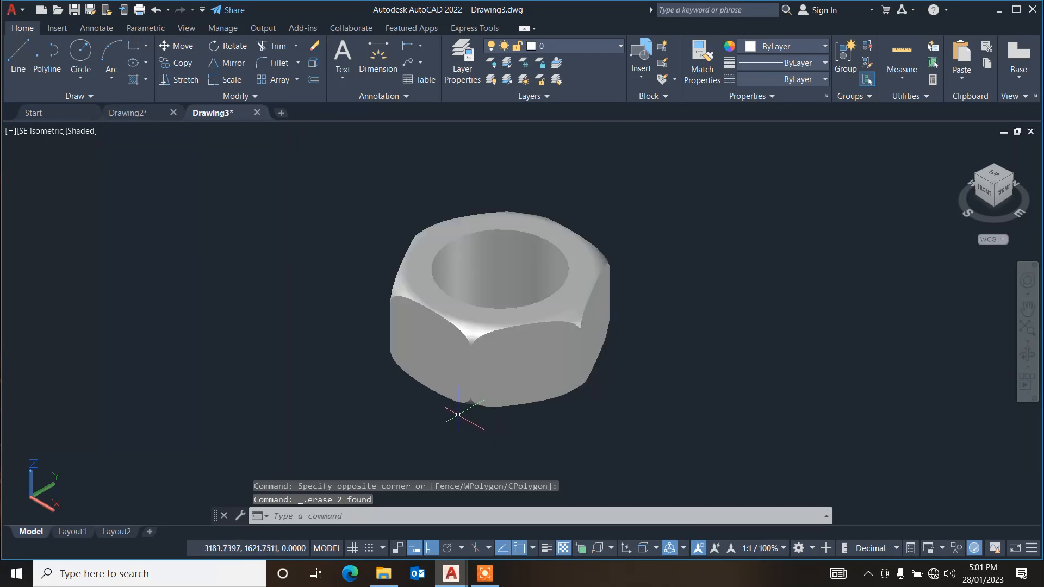
- Set the visual style to 2D Wireframe while keeping the southeast isometric view
middle_click_drag(433, 391, 381, 378)
scroll(381, 375, "up", 2)
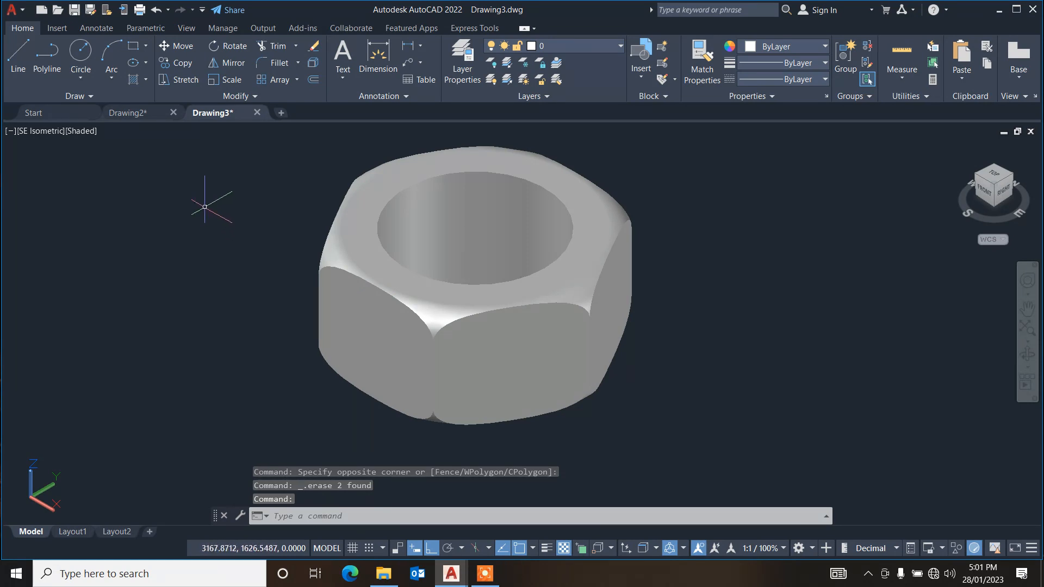
left_click(81, 131)
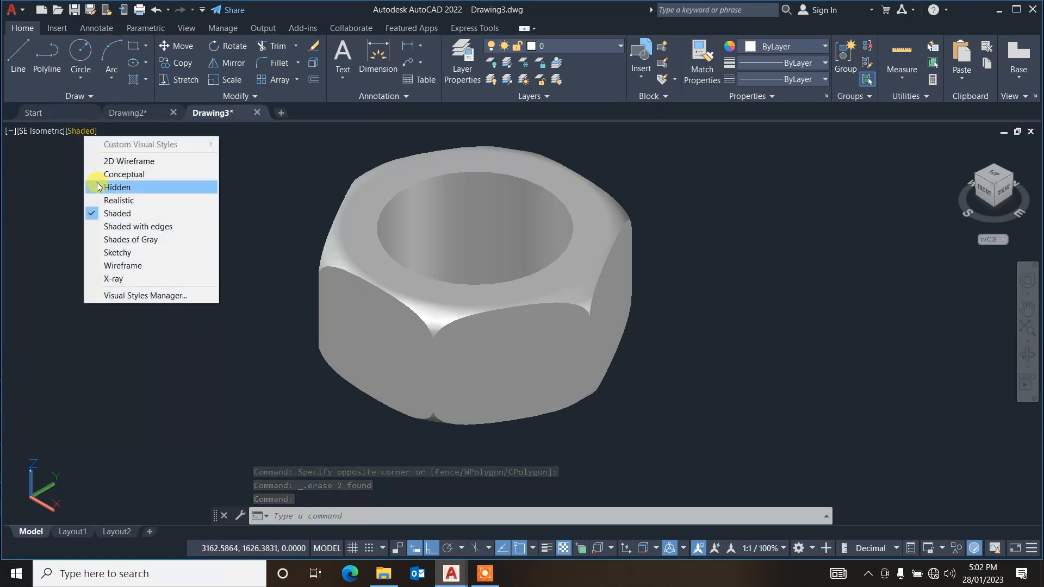
left_click(137, 163)
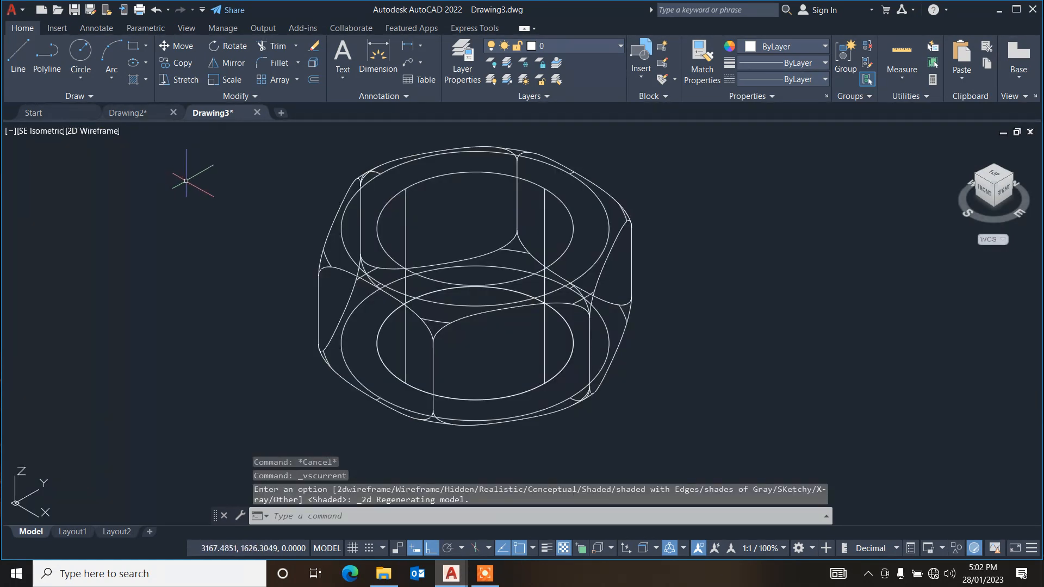
left_click(38, 131)
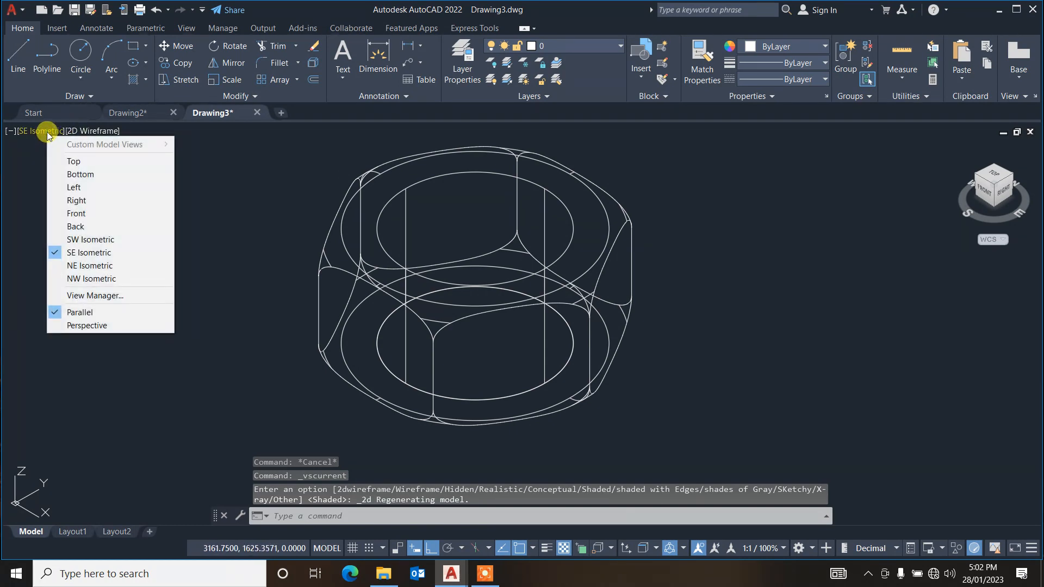
left_click(21, 192)
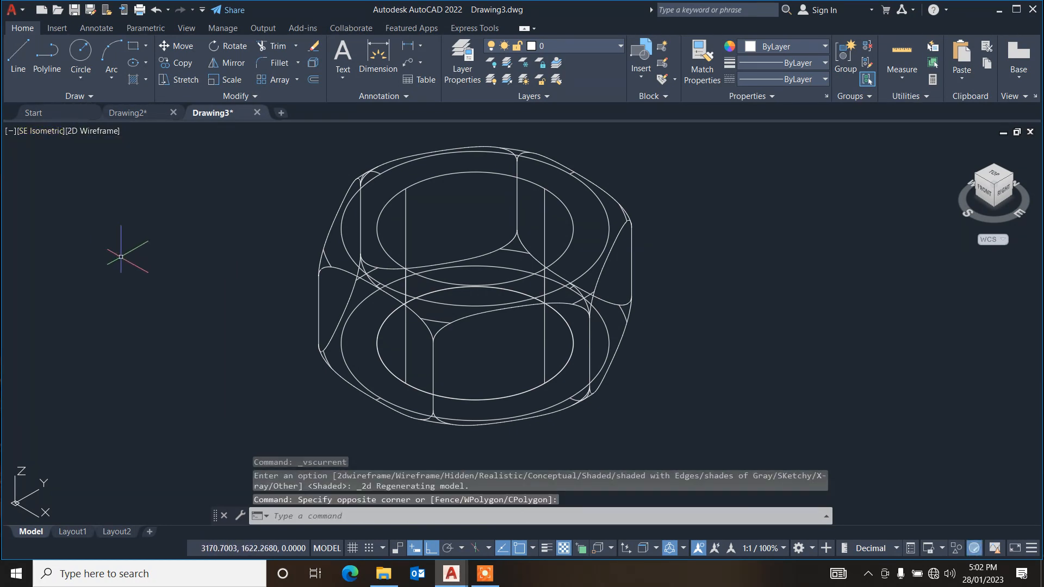
left_click(179, 269)
- Draw a 10-turn helix about 7.07 high from the centre of the hole's bottom, with base and top radii of 3.5 snapped to the hole edge
type("HE")
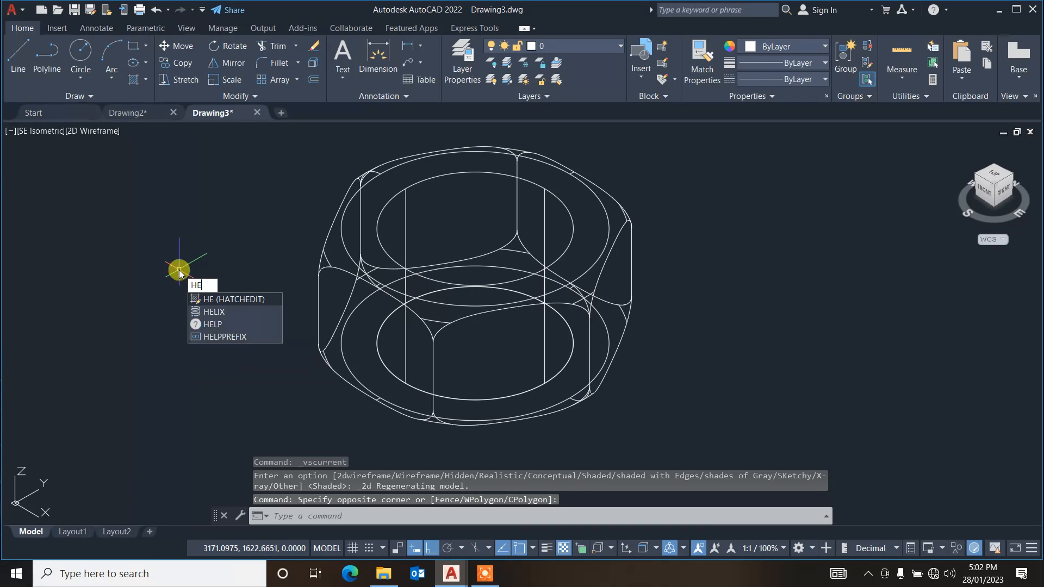
type("LIX")
left_click(220, 300)
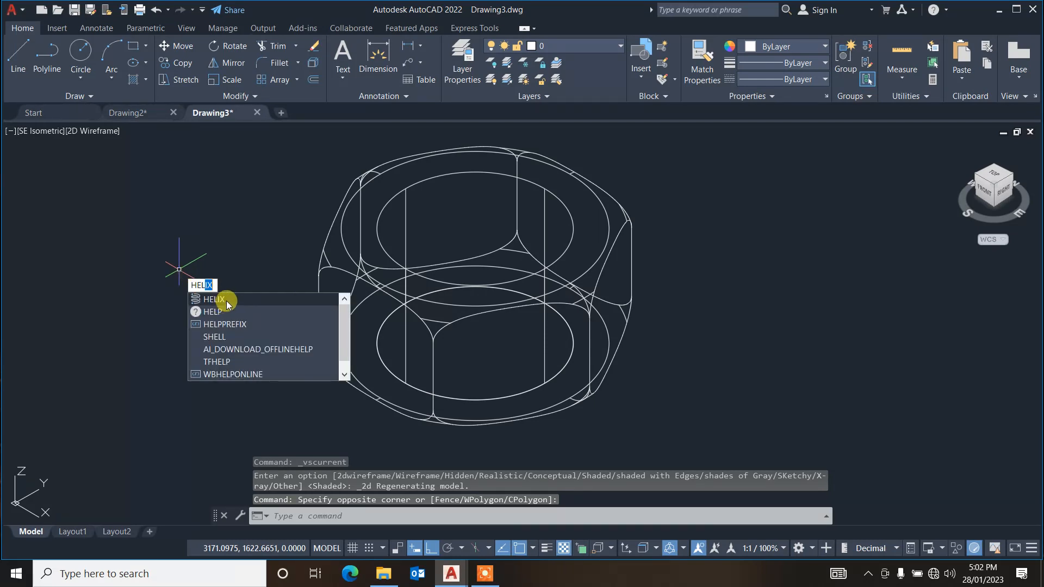
left_click(475, 343)
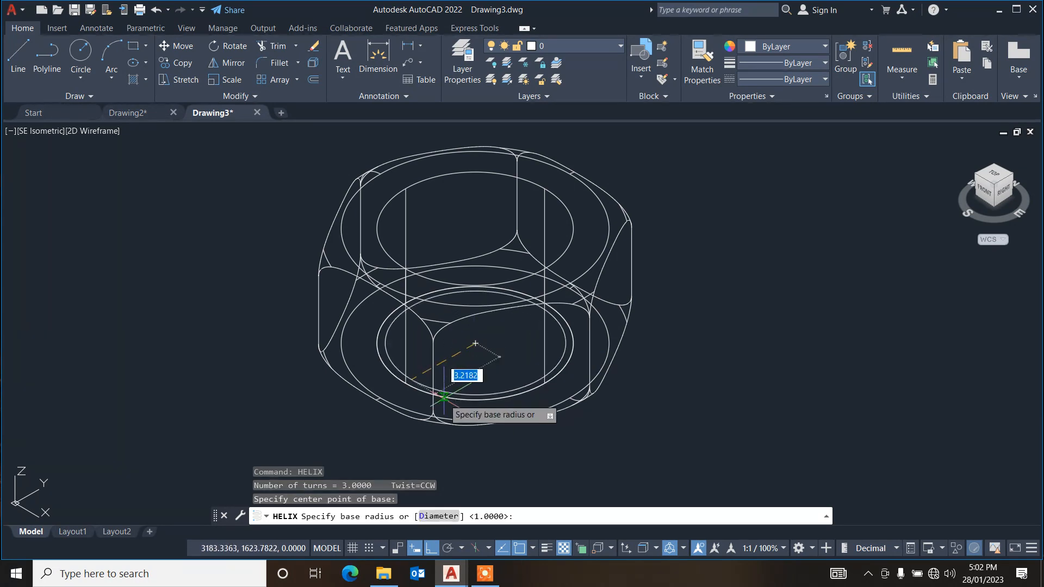
left_click(405, 382)
left_click(405, 382)
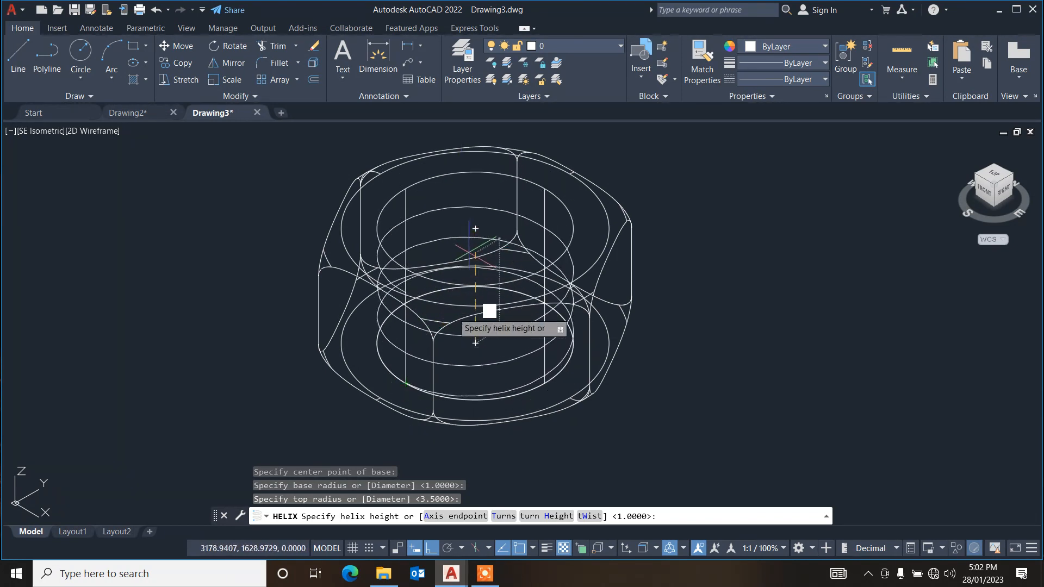
left_click(509, 516)
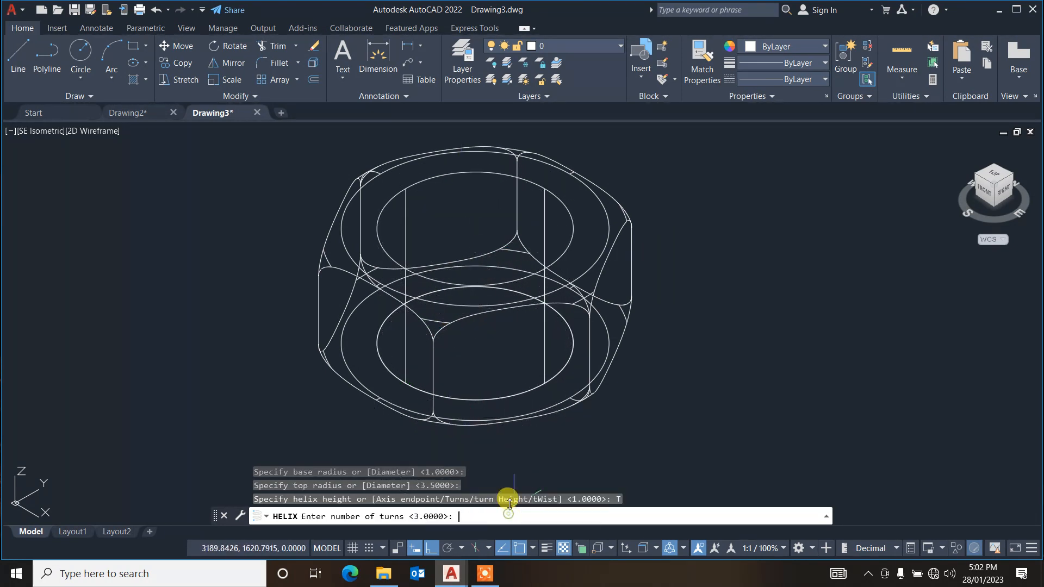
type("10")
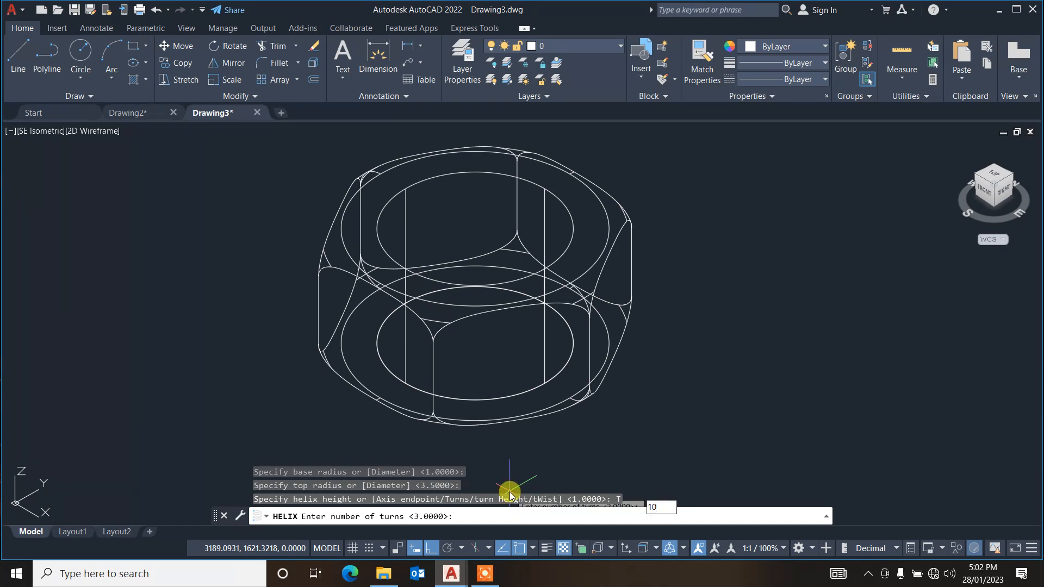
key("Return")
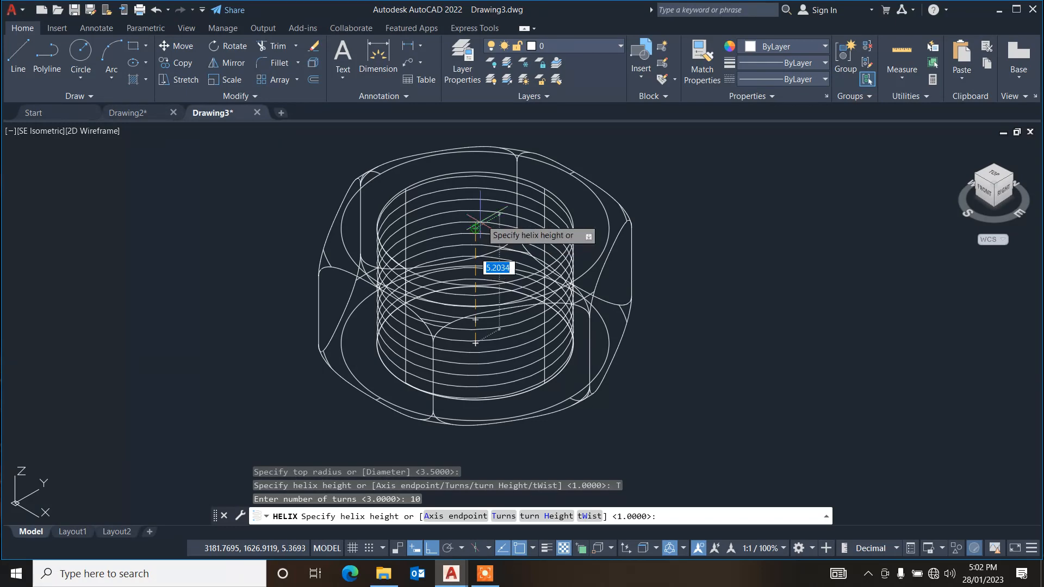
middle_click_drag(517, 163, 494, 228)
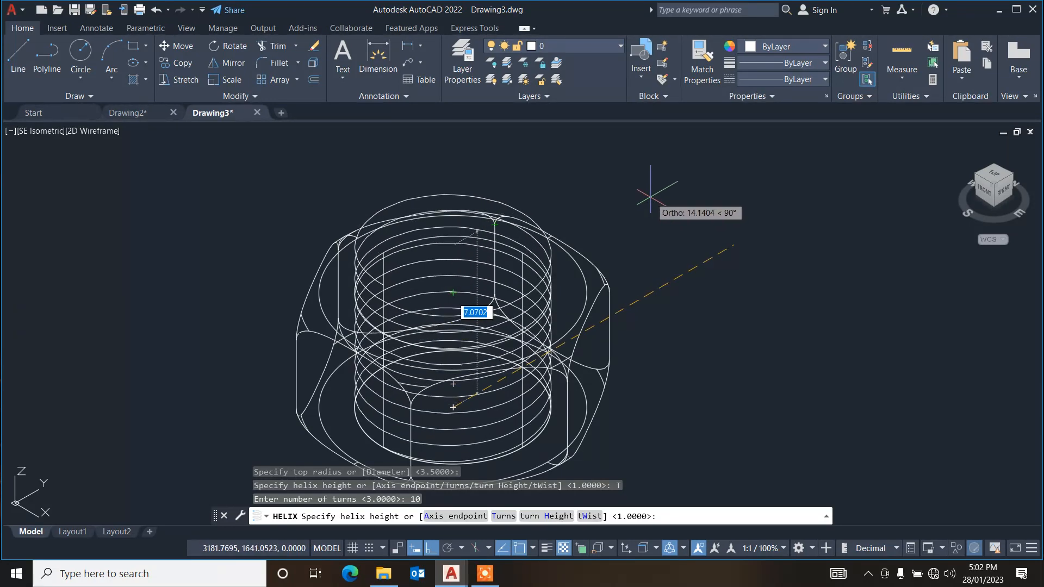
key("Escape")
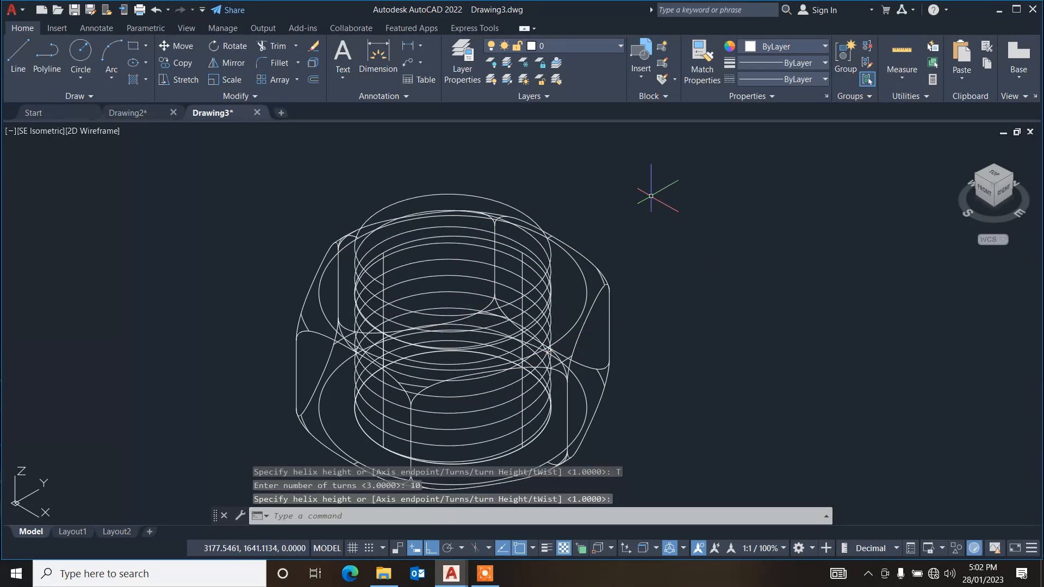
- Move the helix straight down along Z by about 0.5 so that it starts below the nut's base
left_click(504, 190)
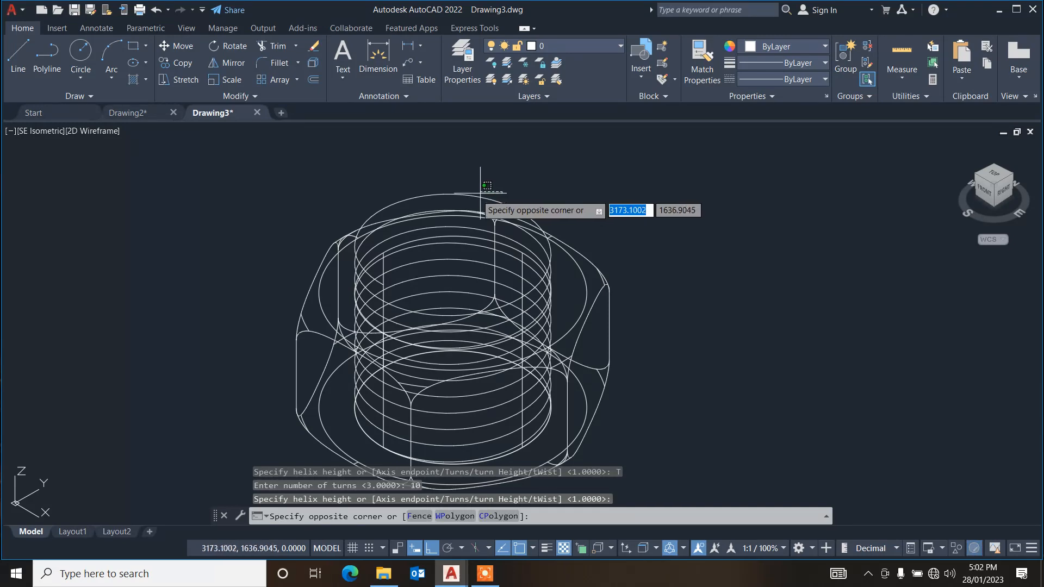
left_click(480, 191)
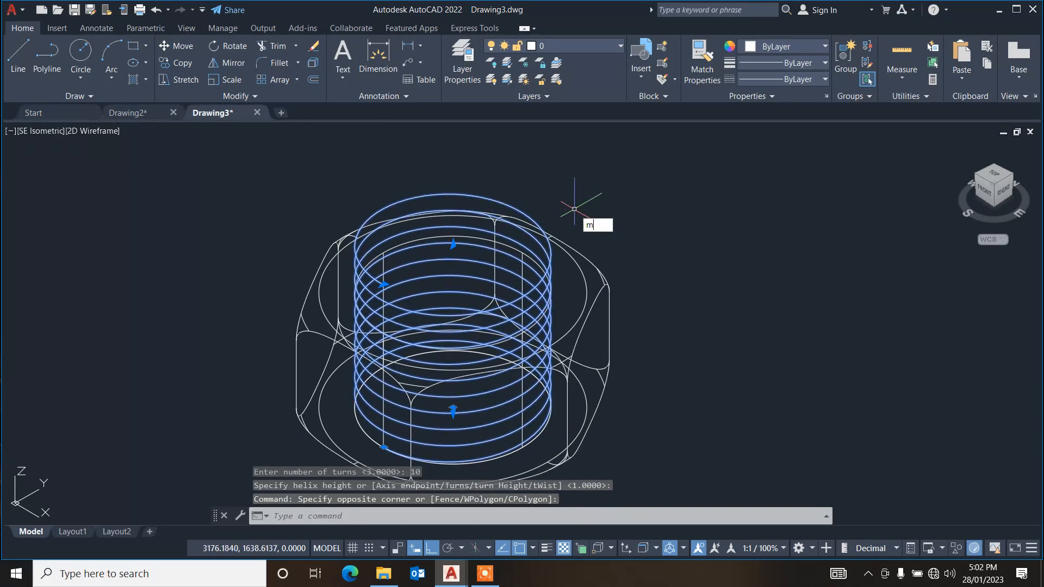
key("Return")
left_click(700, 208)
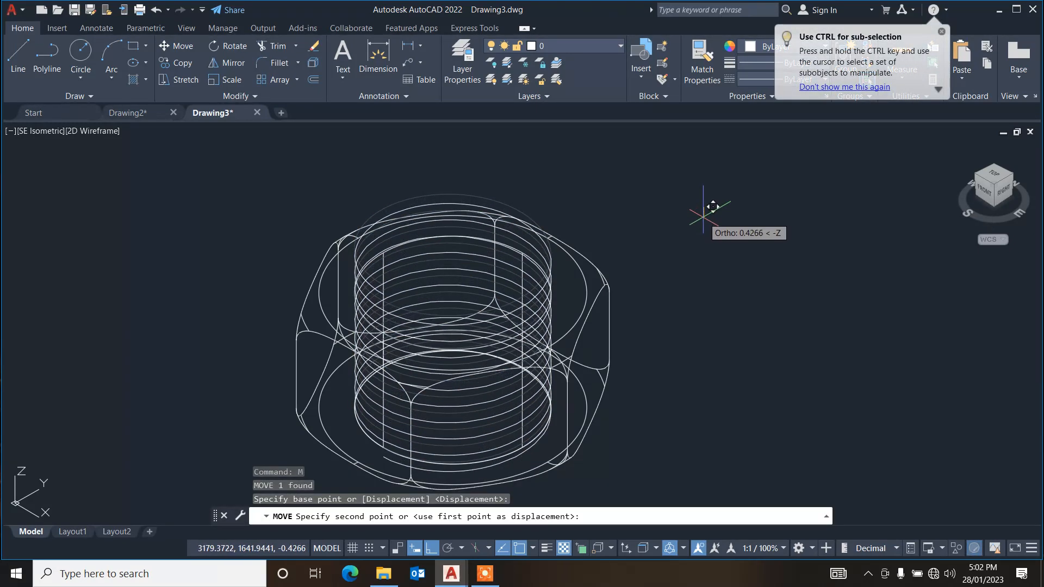
left_click(703, 214)
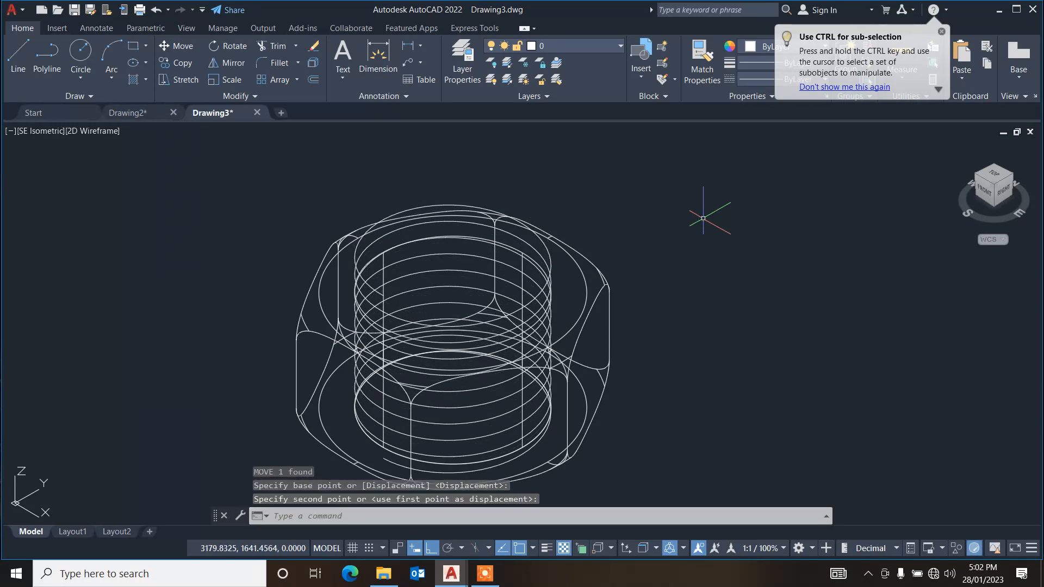
- Draw a small closed triangular polyline beside the nut as the thread profile, with one corner about 0.67 along X from the start point
type("POL")
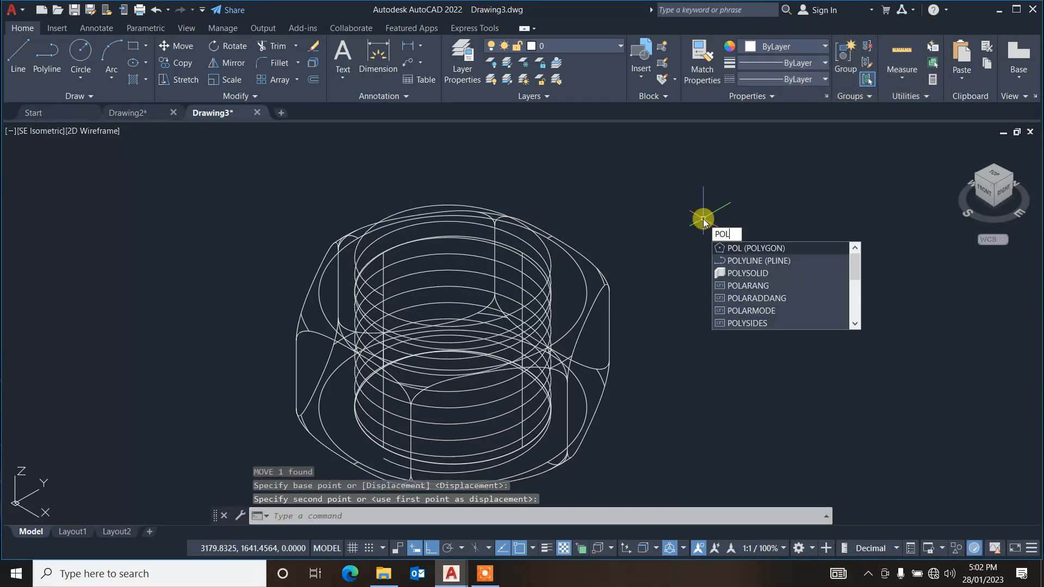
left_click(741, 261)
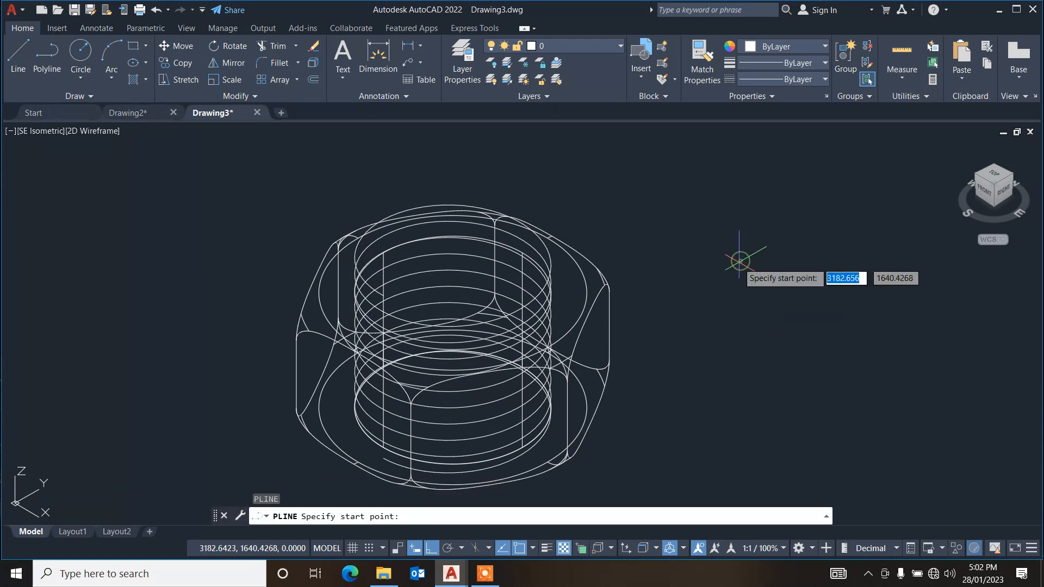
left_click(703, 235)
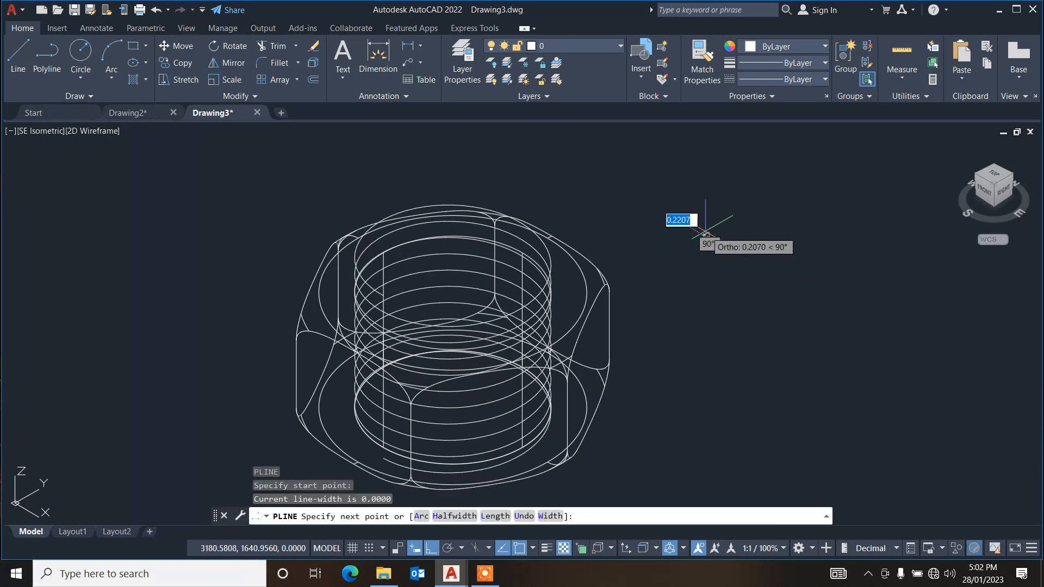
left_click(717, 227)
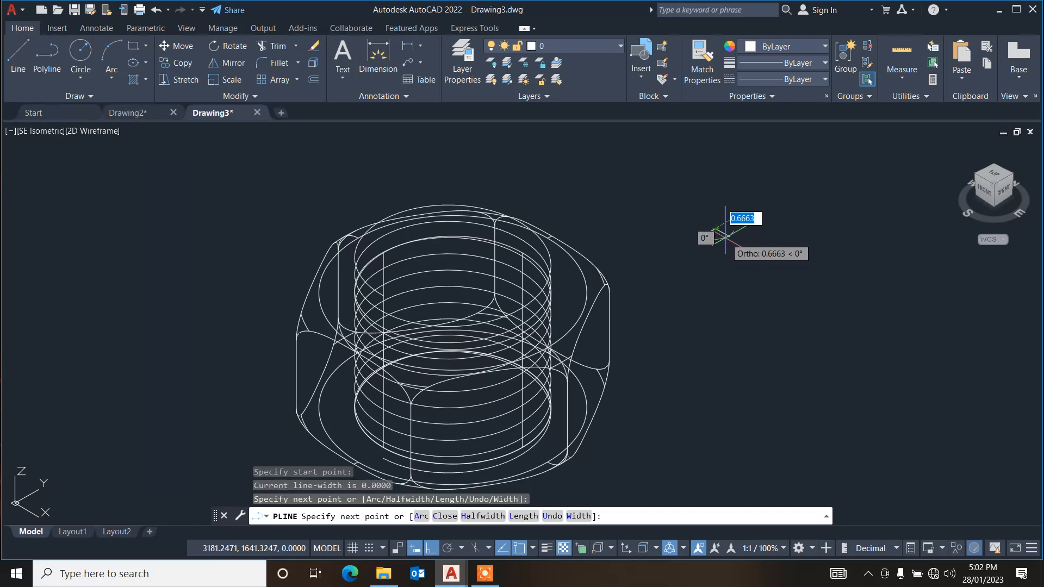
left_click(726, 237)
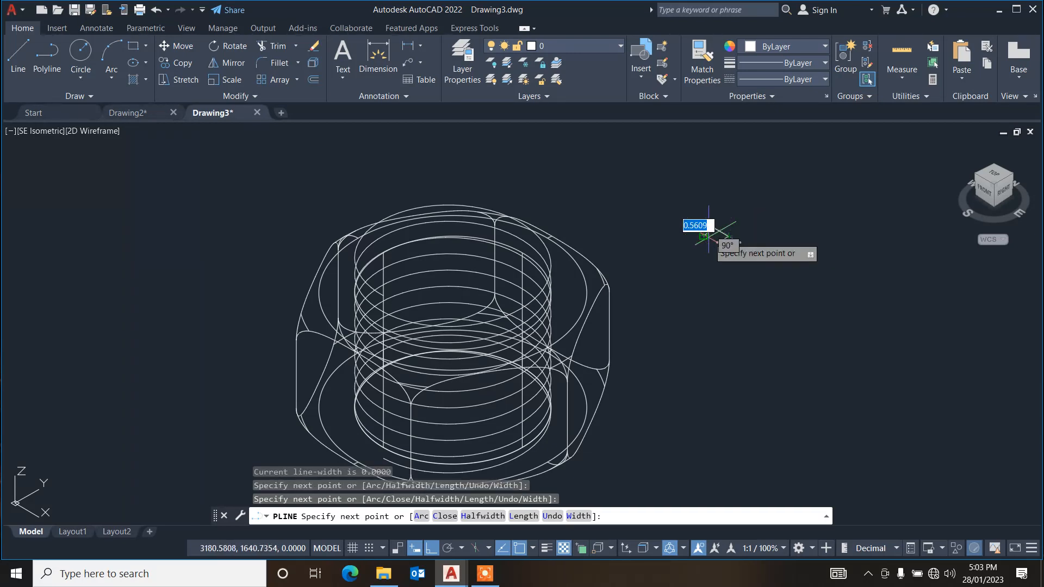
left_click(704, 235)
key("Return")
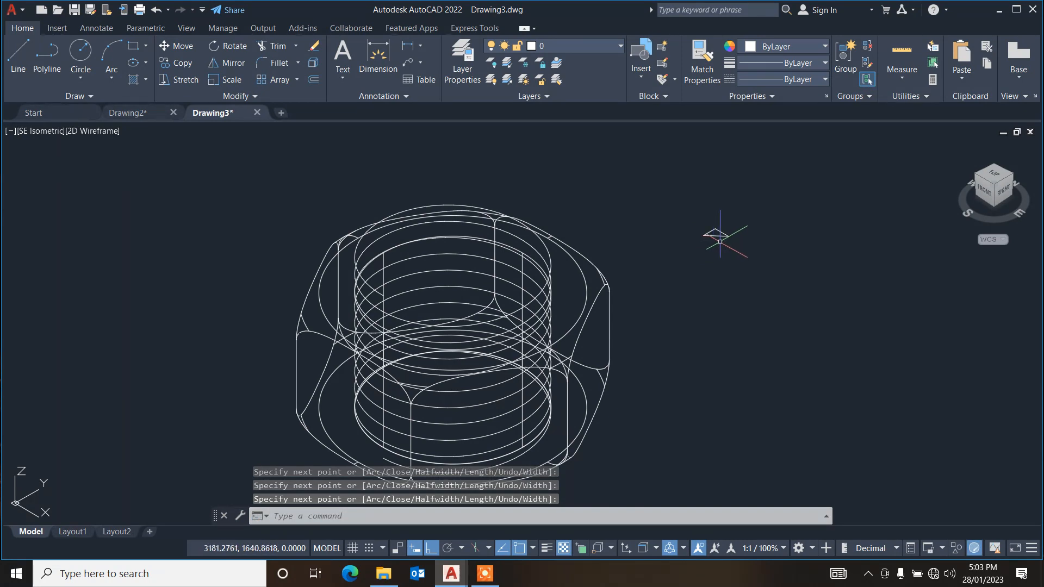
- Sweep the triangular profile along the helix to form the solid thread
type("swe")
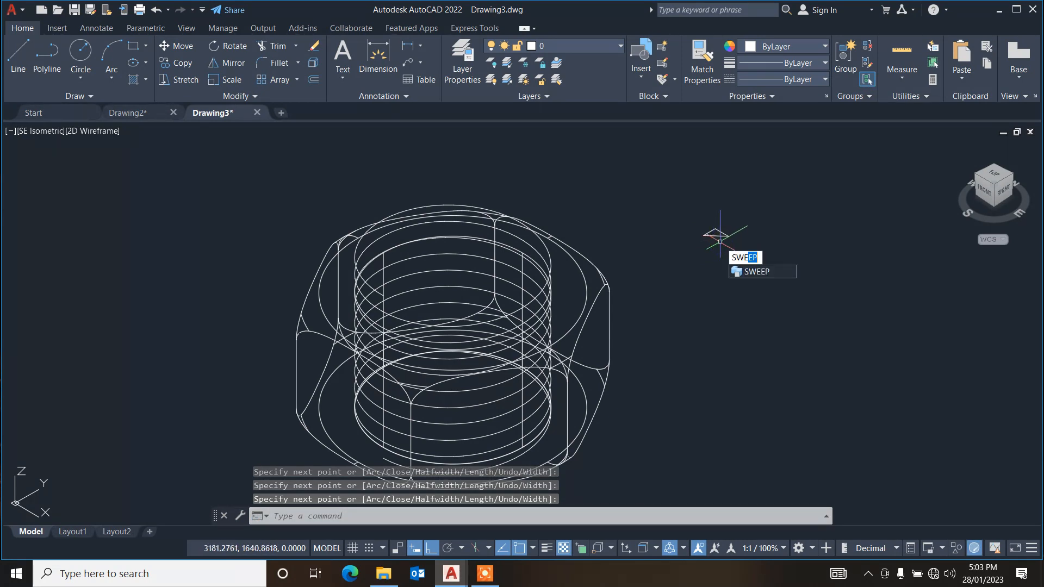
key("Return")
left_click(705, 235)
key("Return")
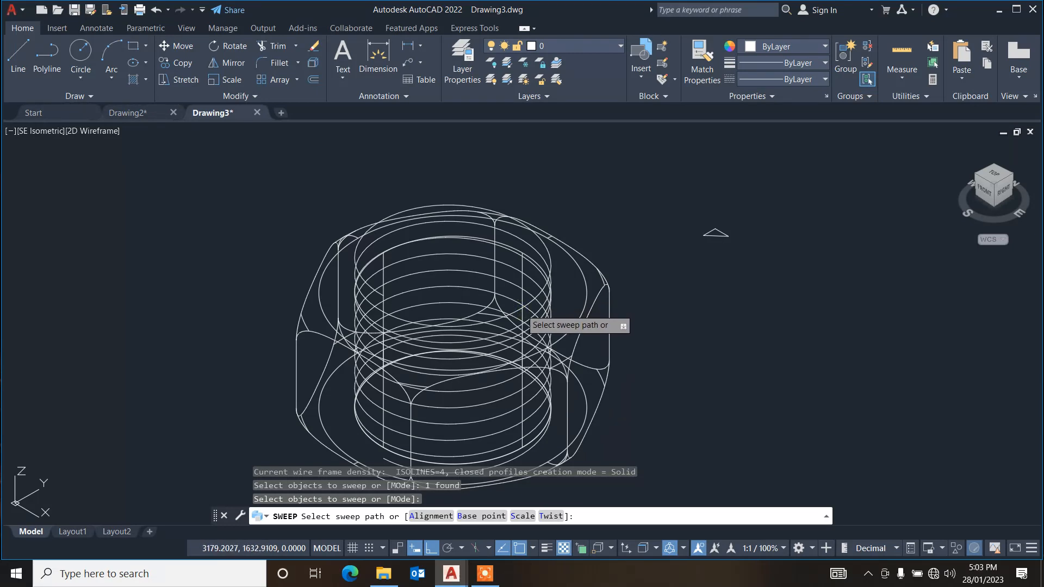
left_click(520, 308)
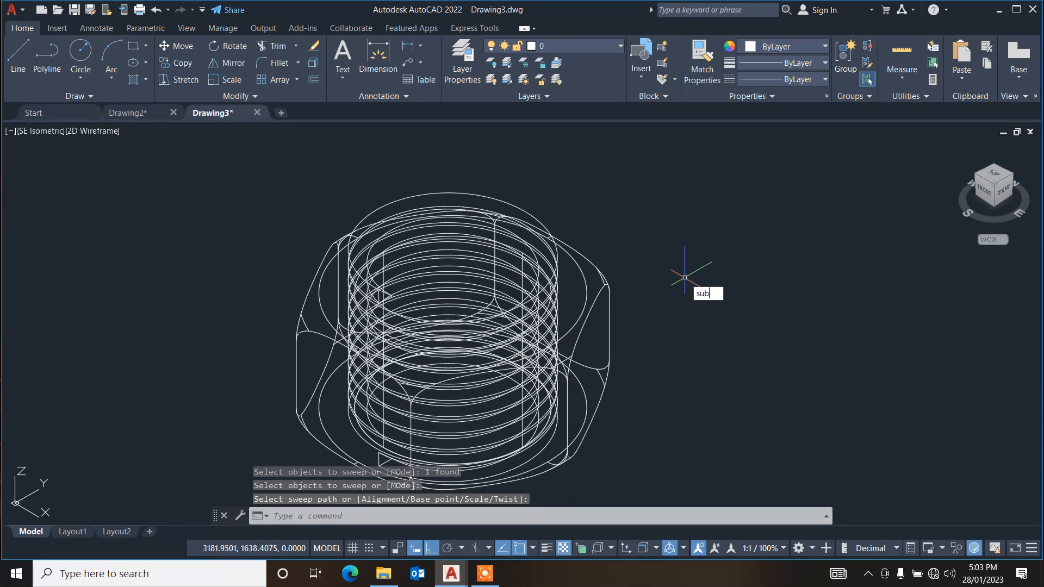
- Subtract the swept thread solid from the hex nut to cut the internal thread
key("Return")
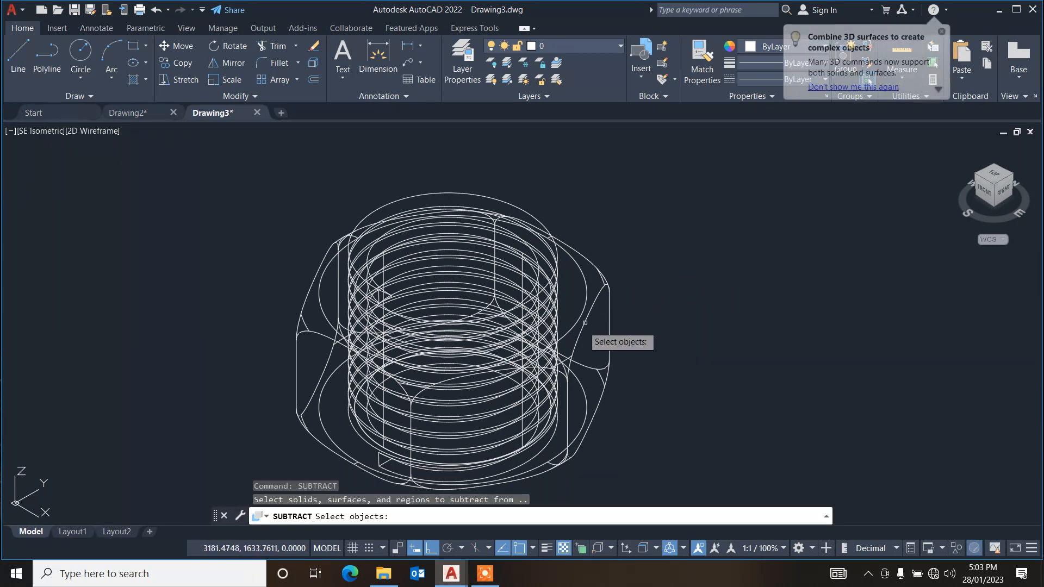
left_click(580, 331)
key("Return")
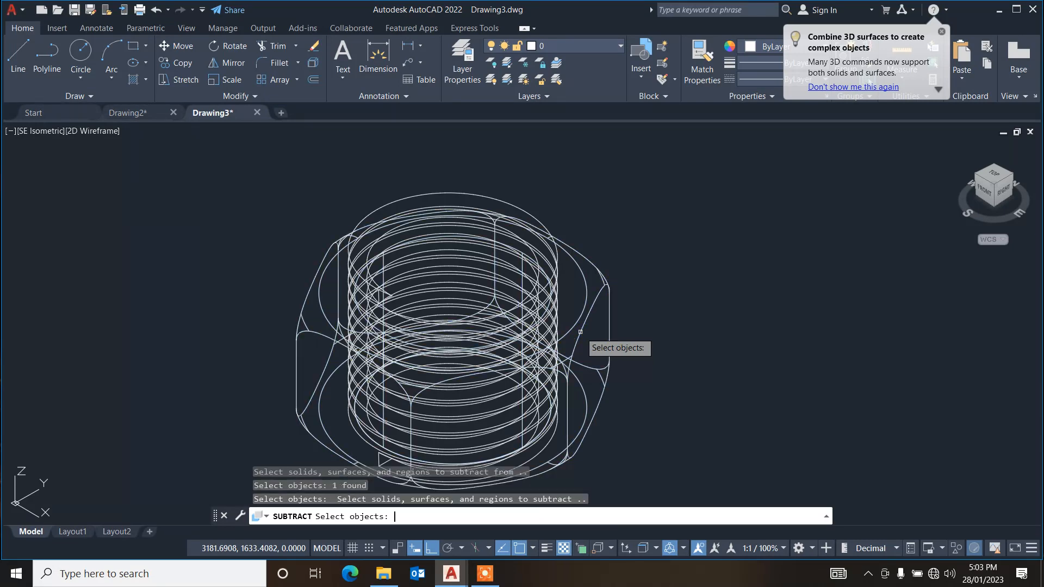
left_click(513, 309)
key("Return")
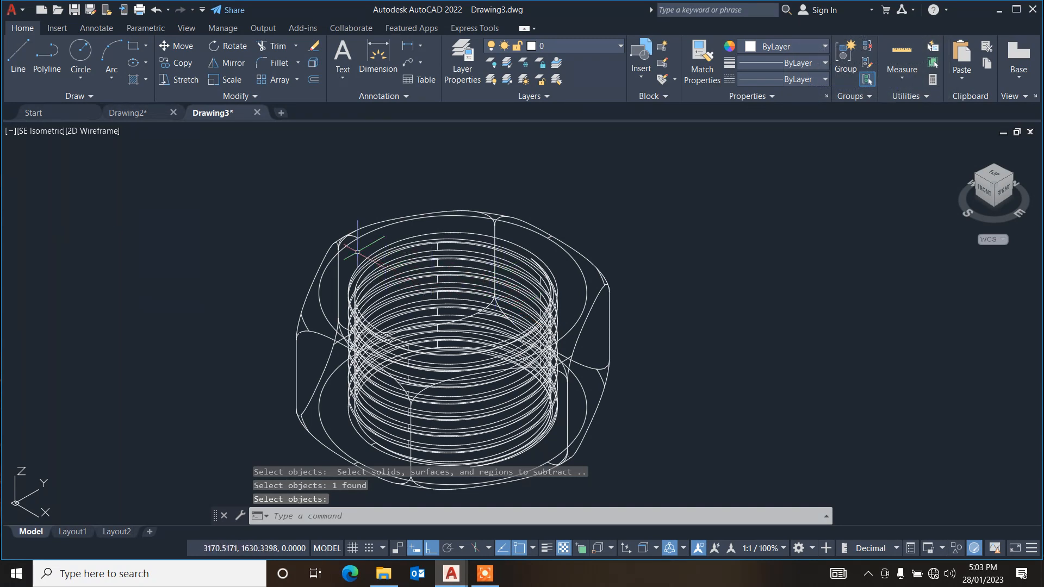
- Set the visual style to Realistic and orbit the nut slightly to view its threaded hole
left_click(83, 132)
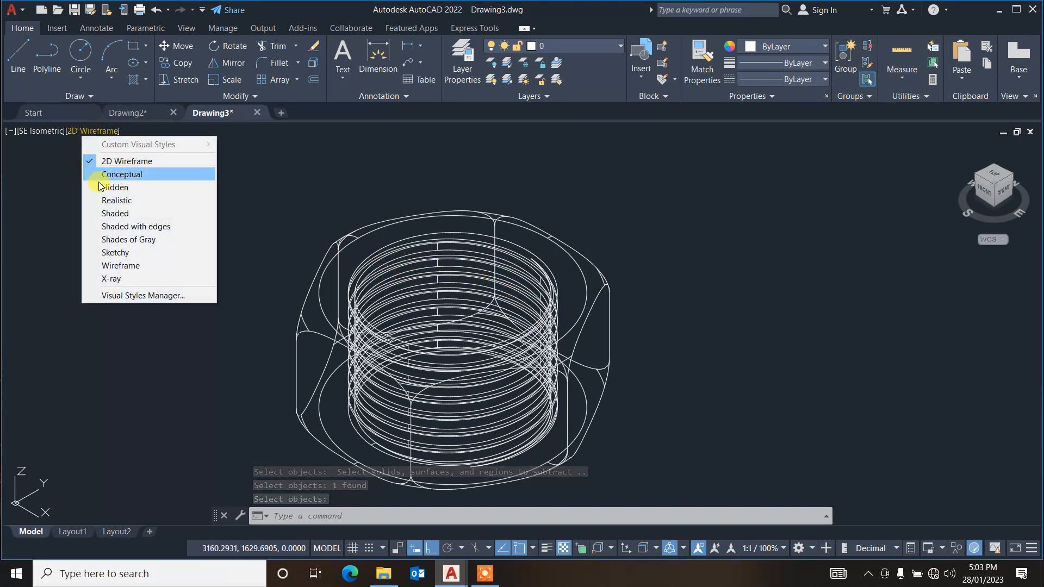
left_click(116, 201)
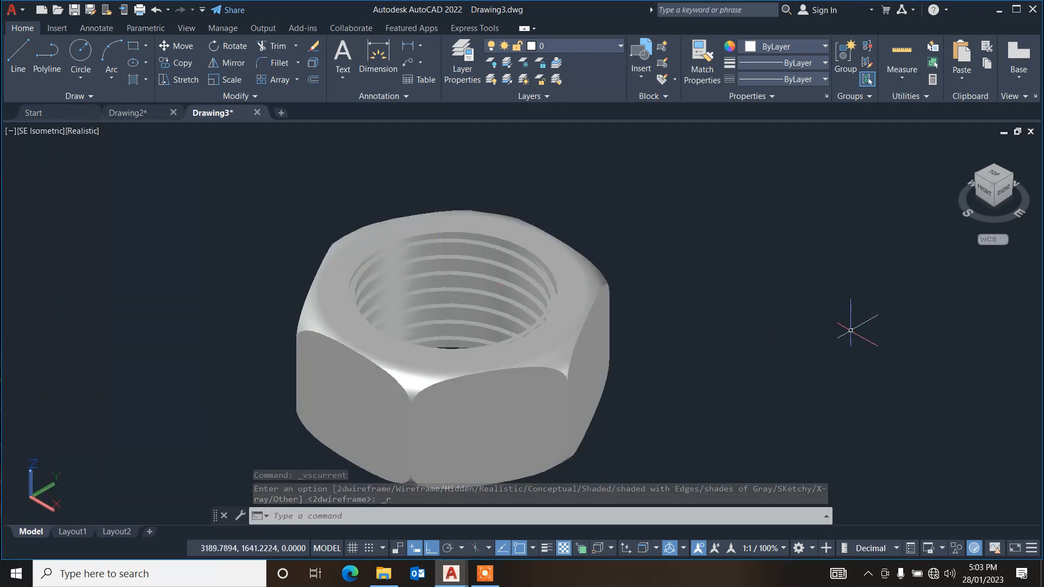
type("or")
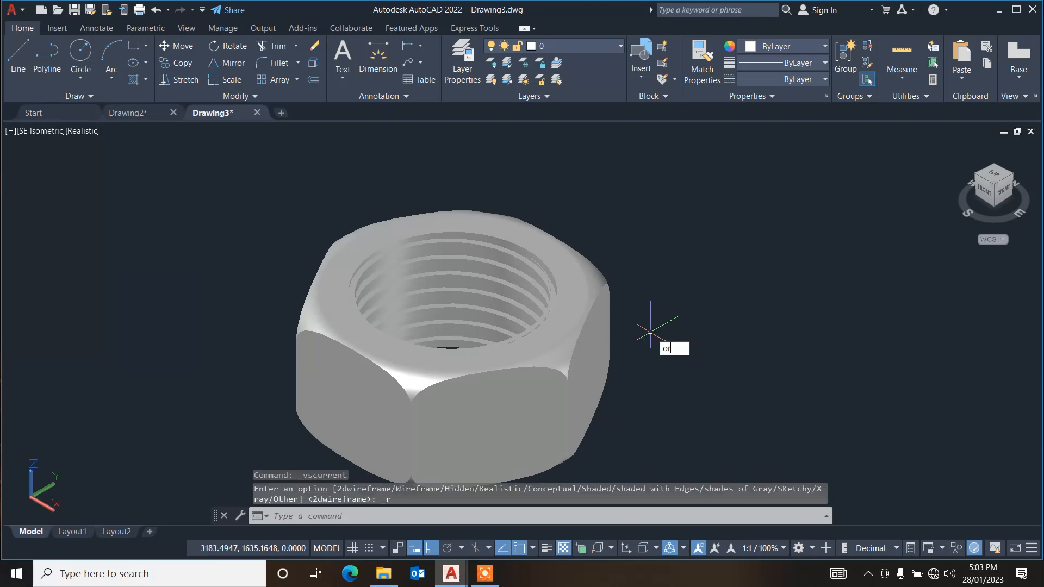
type("bi")
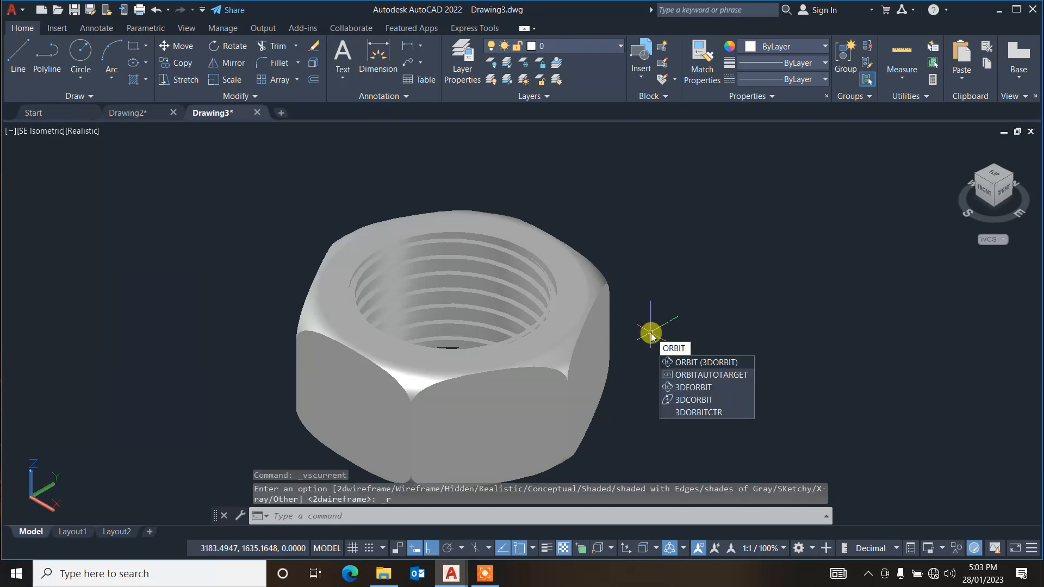
key("Return")
mouse_move(587, 364)
left_mouse_down()
mouse_move(630, 285)
mouse_move(658, 337)
mouse_move(644, 378)
mouse_move(602, 396)
mouse_move(603, 368)
left_mouse_up()
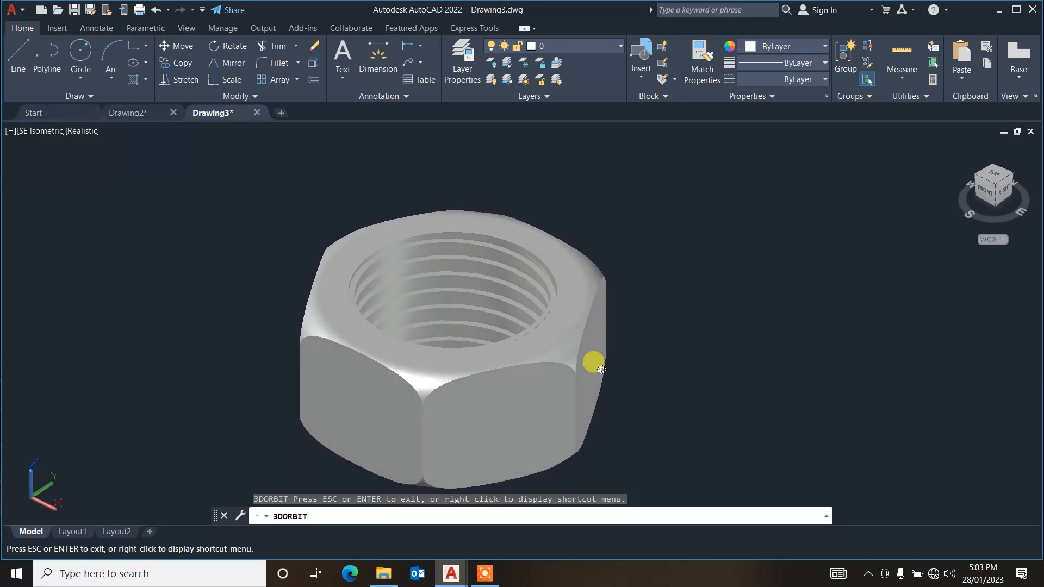
key("Escape")
- Move the nut in the negative X direction, clear of the leftover circle beneath it
left_click(522, 362)
type("m")
key("Return")
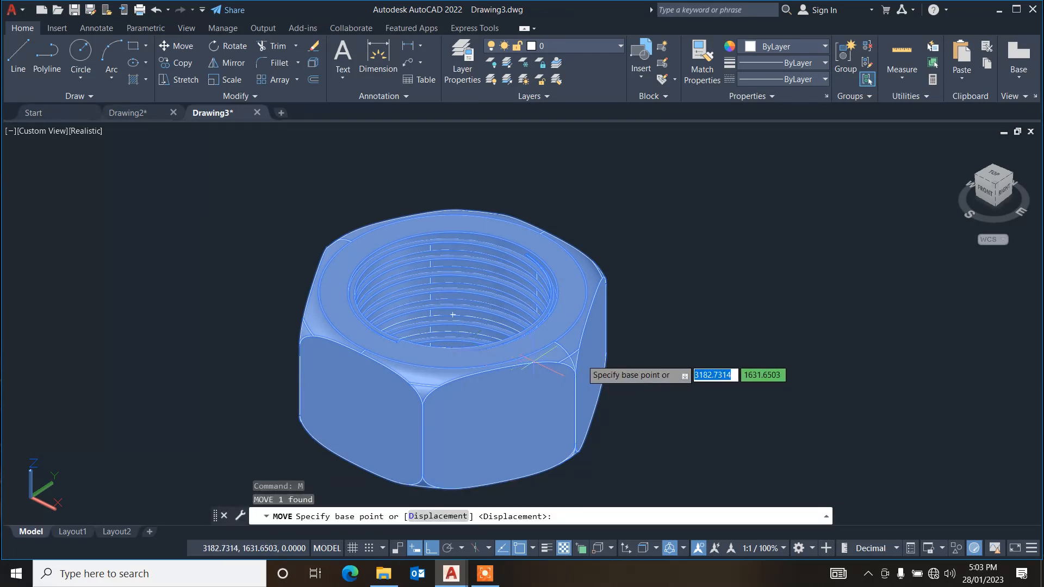
left_click(719, 360)
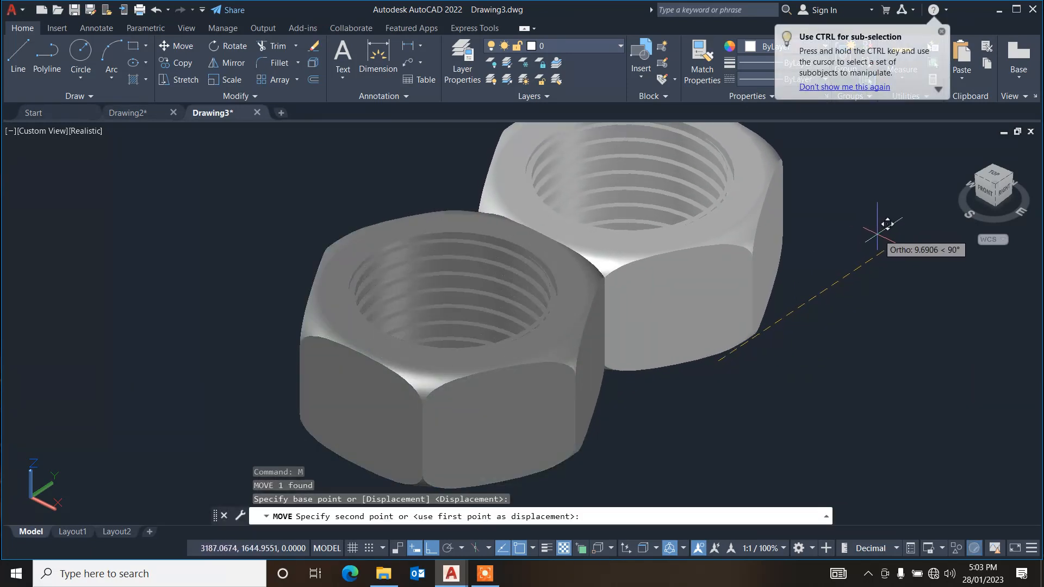
scroll(883, 223, "down", 2)
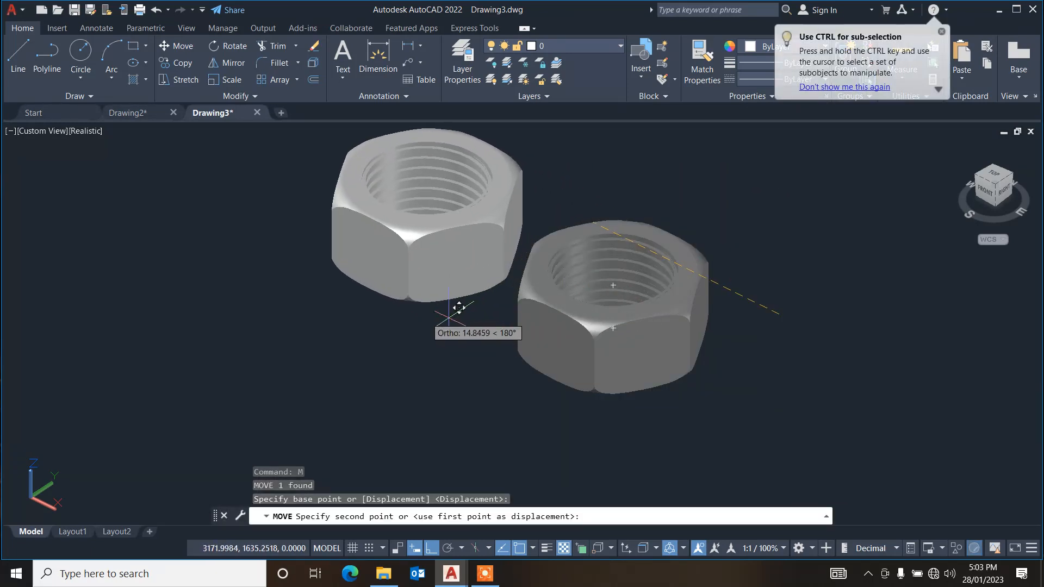
left_click(422, 314)
key("Escape")
key("Escape")
- Delete the leftover circle at the nut's former position
left_click(570, 319)
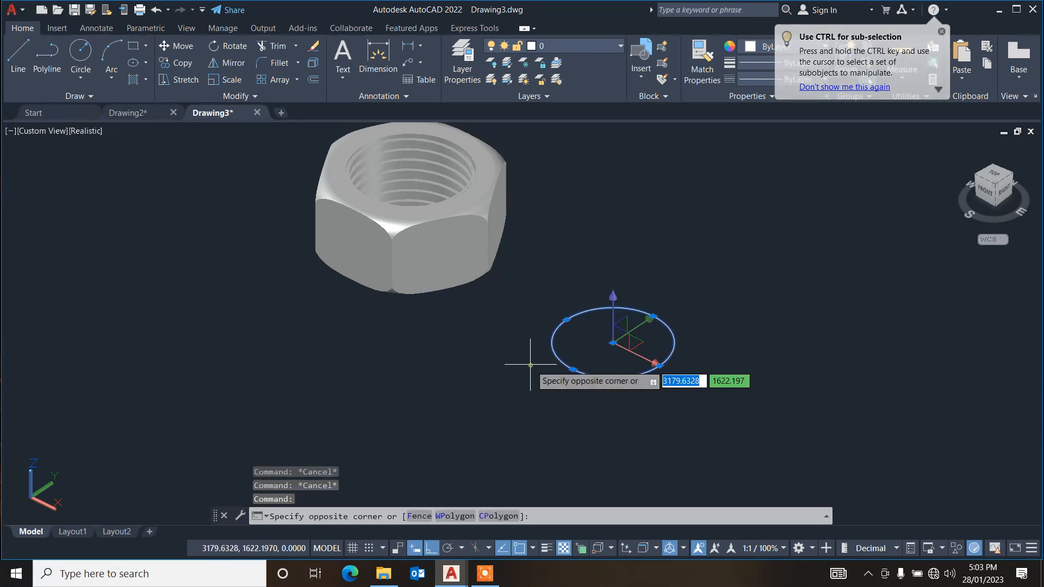
left_click(530, 364)
key("Delete")
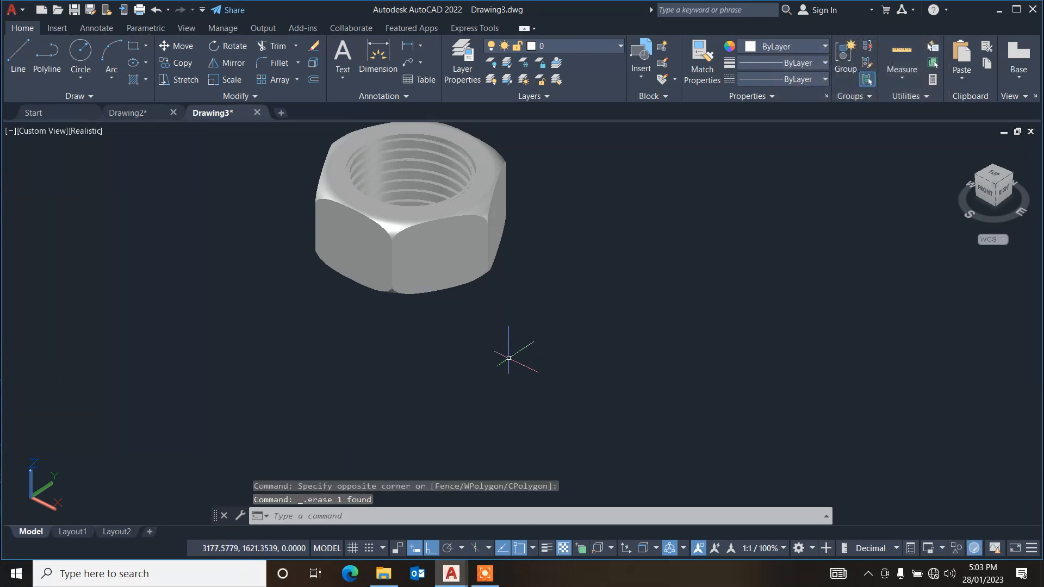
- Turn on the render environment with Sharp Highlights image-based lighting, and open the render presets manager
middle_click_drag(417, 338, 413, 422)
scroll(399, 349, "up", 2)
middle_click_drag(399, 349, 407, 380)
scroll(407, 384, "up", 2)
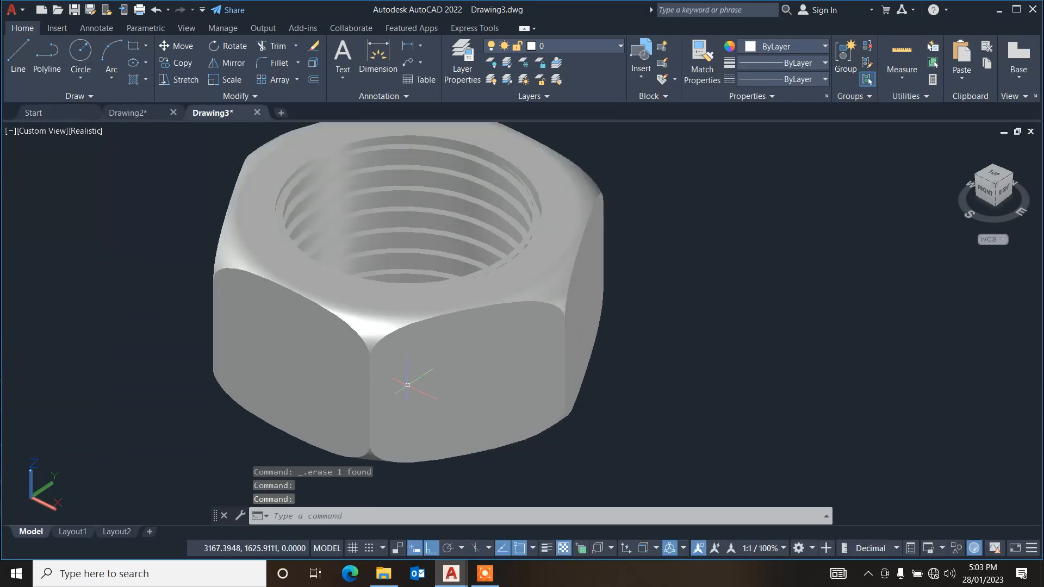
scroll(406, 402, "down", 3)
type("RE")
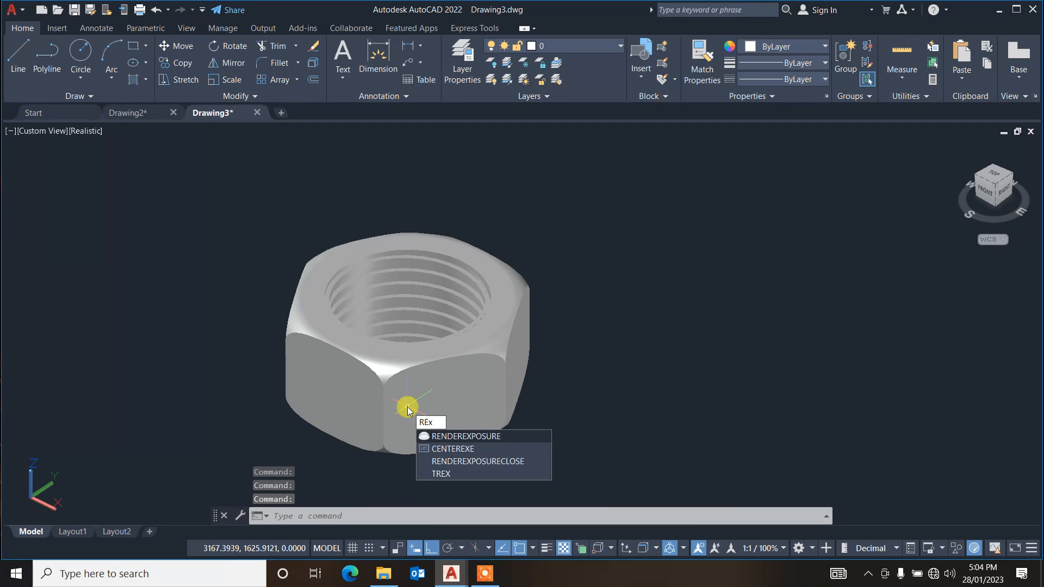
type("x")
key("Return")
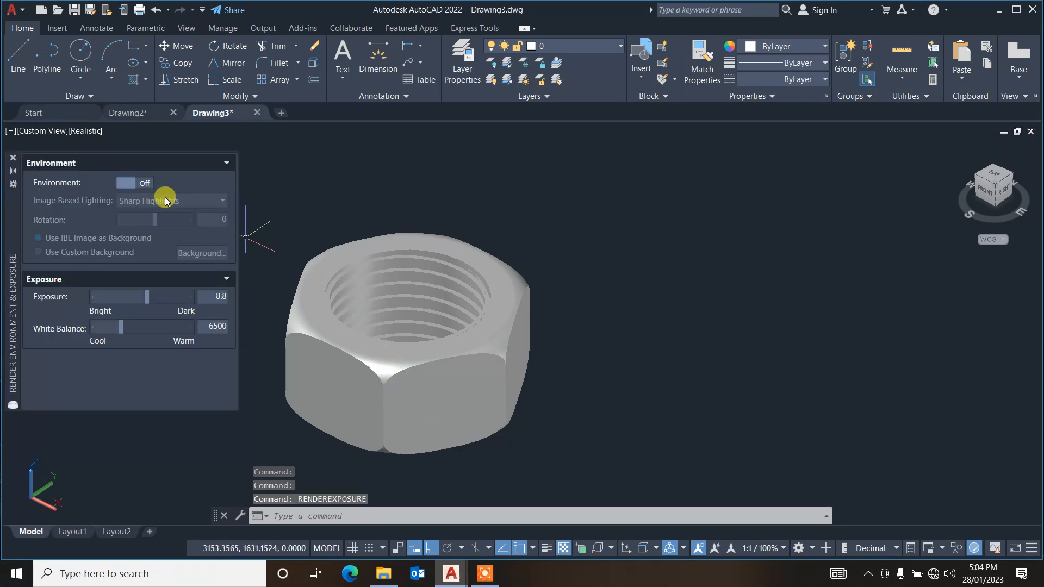
left_click(136, 183)
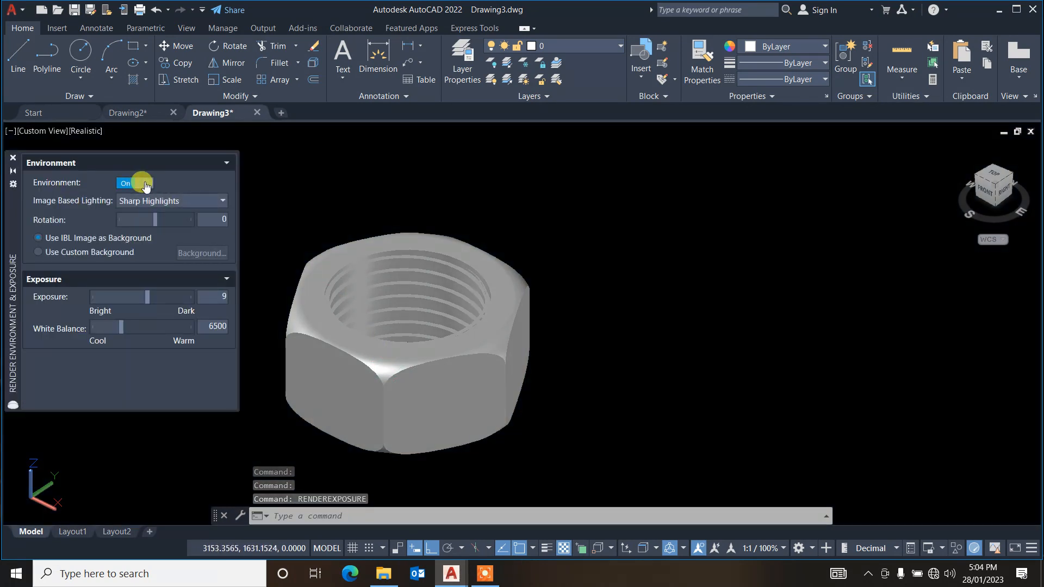
left_click(169, 201)
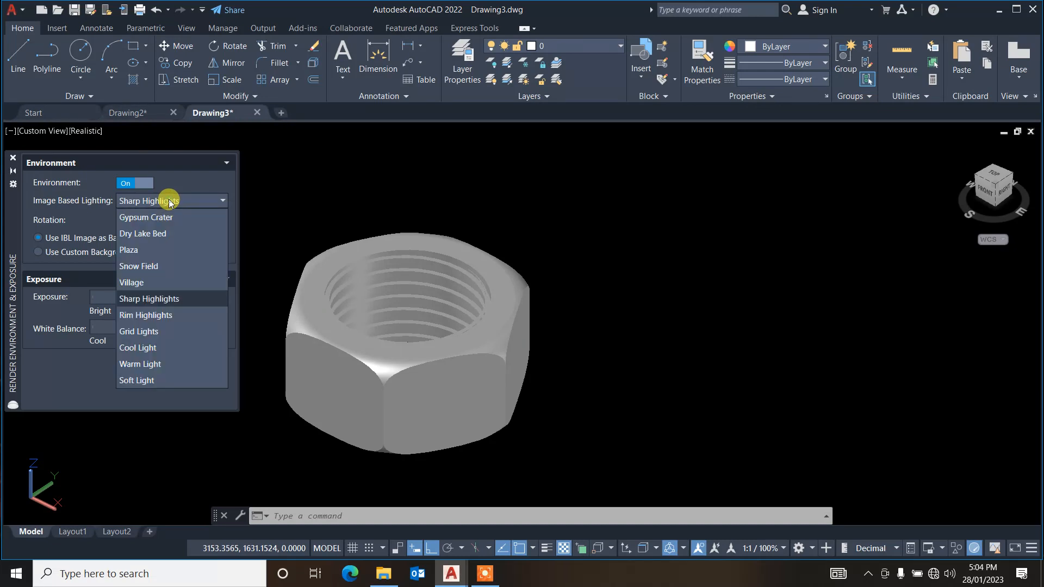
left_click(169, 201)
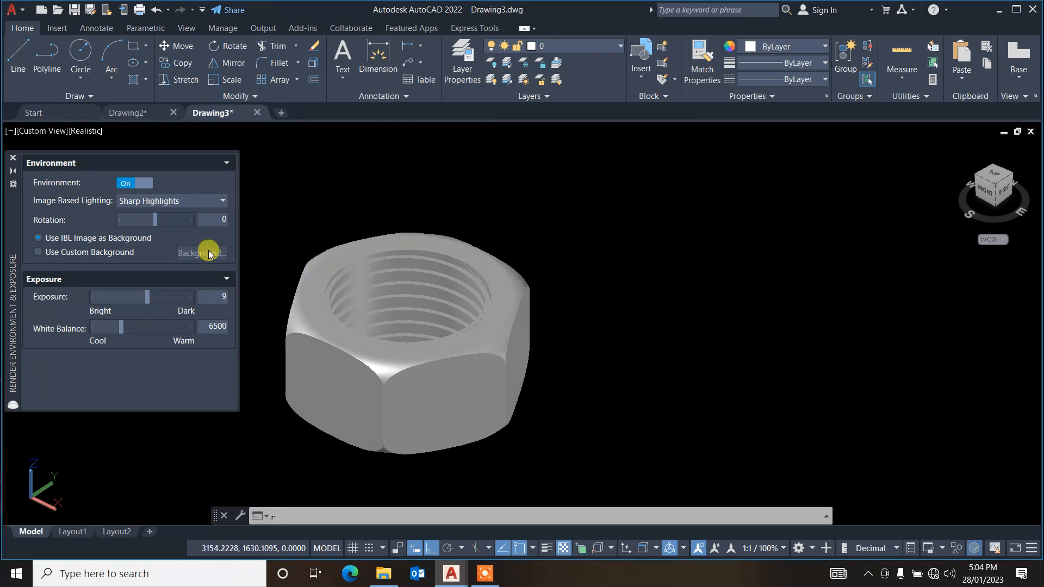
type("RENDERPRESETS")
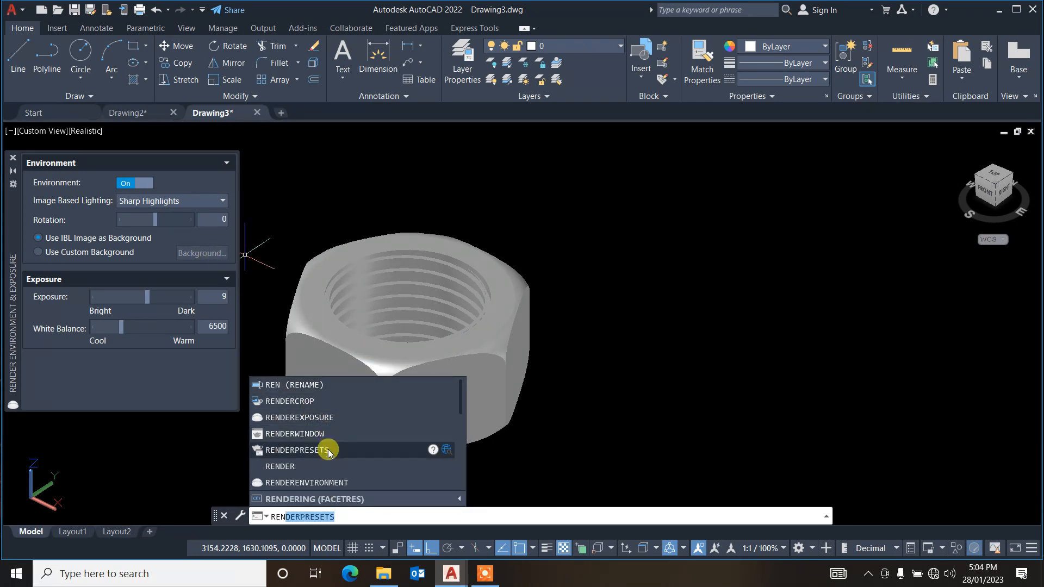
left_click(330, 450)
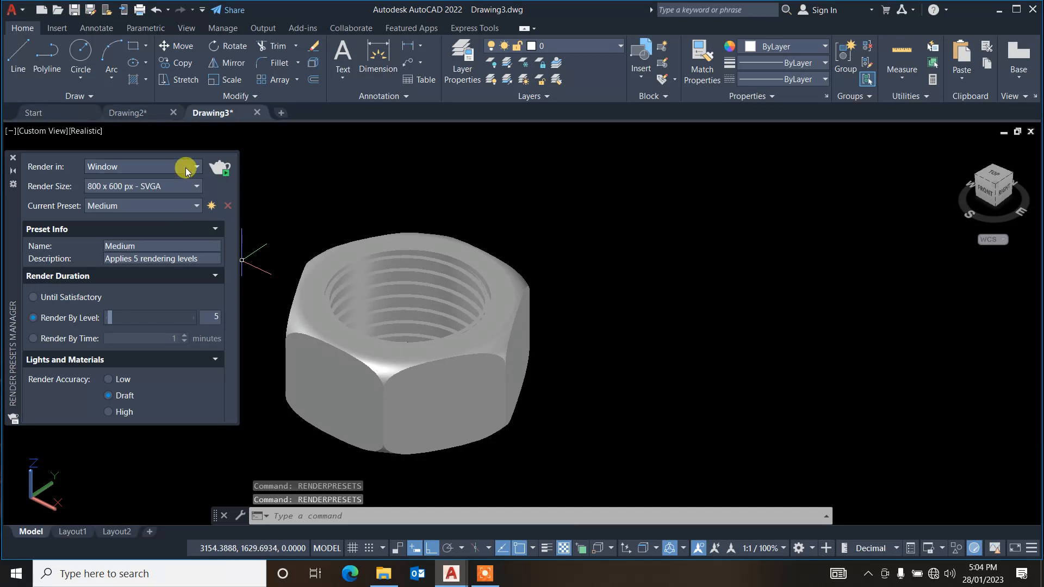
- Create a large rectangular planar surface under the nut as a ground plane, using two opposite corners
middle_click_drag(276, 233, 384, 243)
scroll(372, 232, "down", 2)
scroll(552, 226, "down", 2)
middle_click_drag(604, 235, 635, 263)
type("PL")
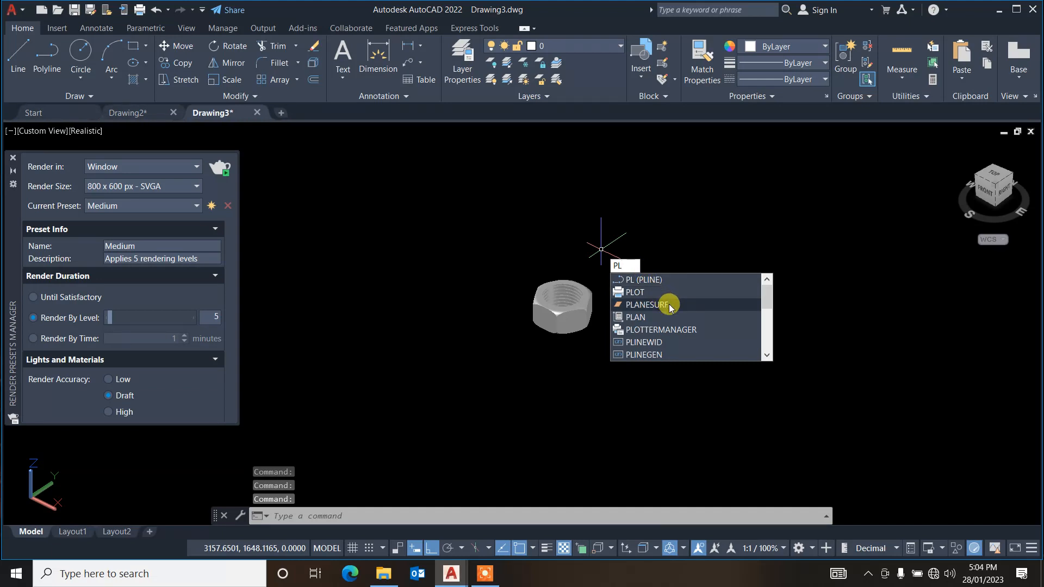
left_click(669, 308)
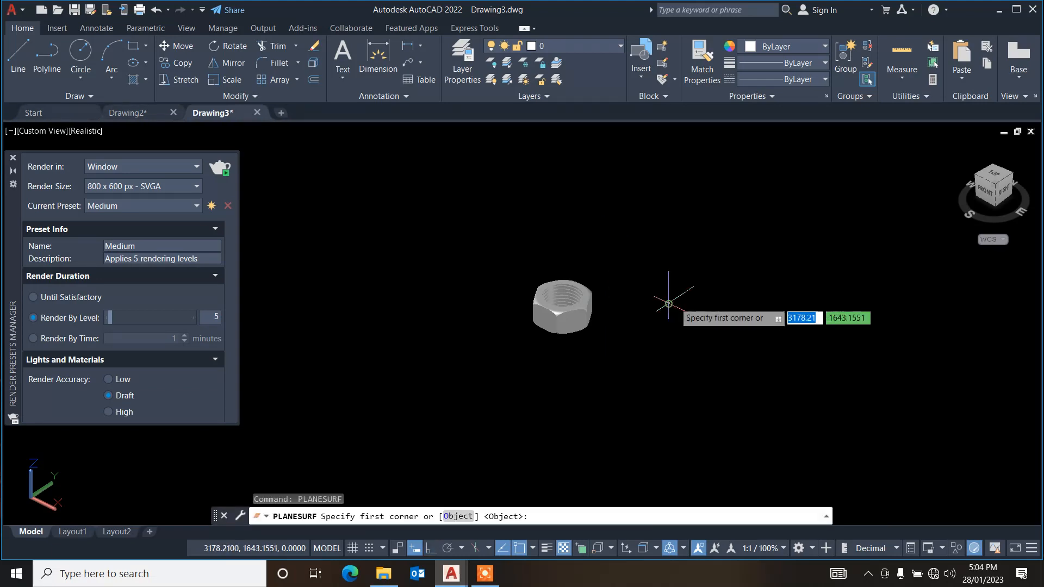
left_click(826, 206)
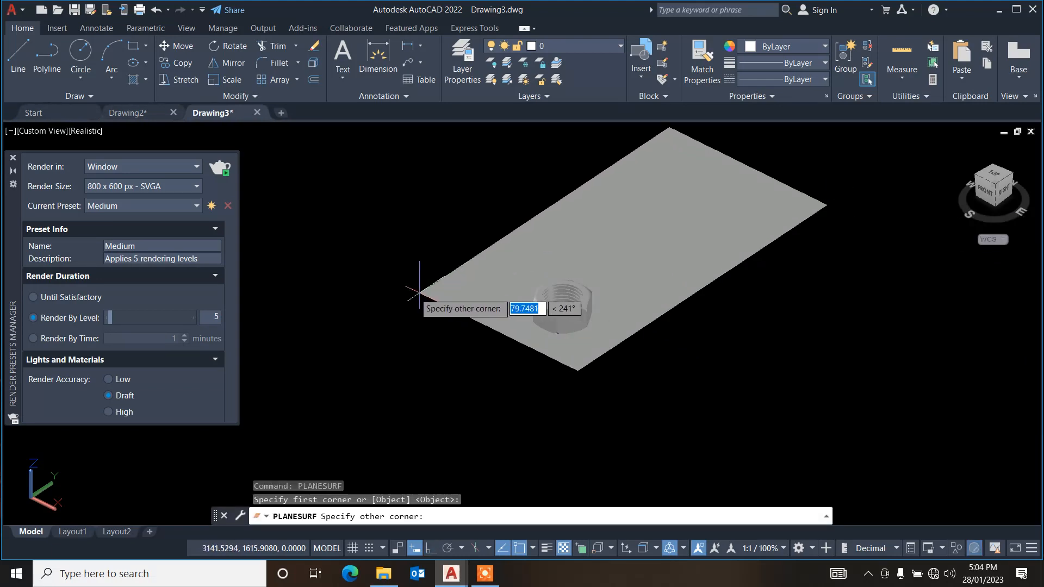
left_click(257, 282)
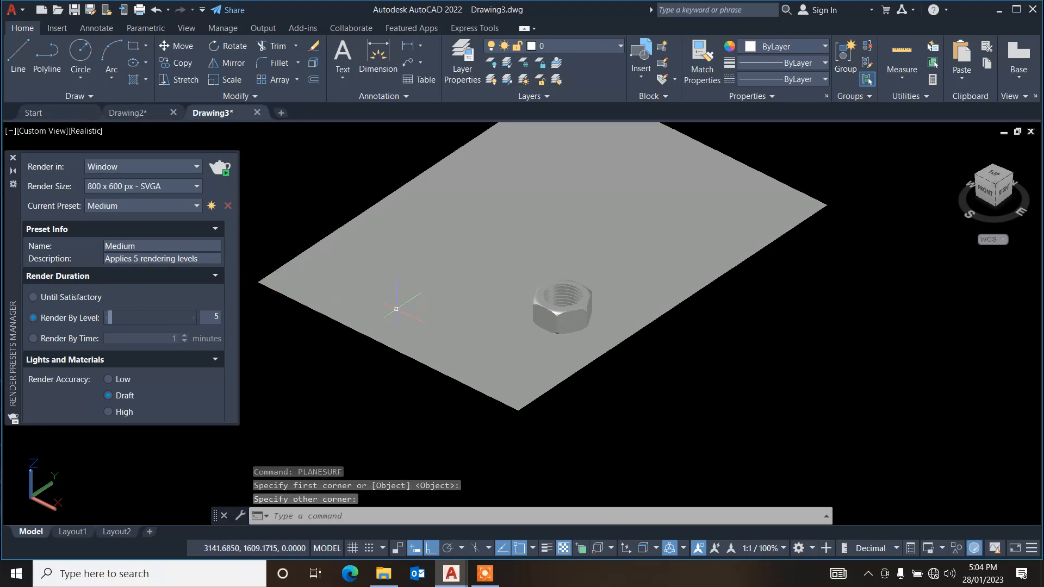
- Move the ground plane surface in the positive X direction beneath the nut
left_click(397, 309)
type("m")
key("Return")
left_click(761, 345)
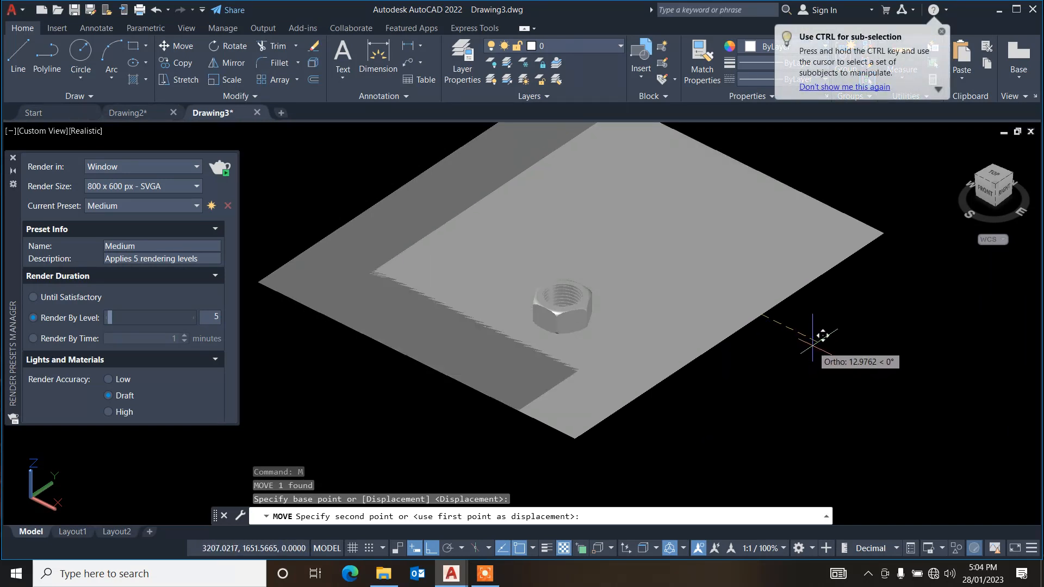
left_click(840, 357)
- Move the ground plane surface in the negative Y direction so that the nut sits near its middle
left_click(834, 345)
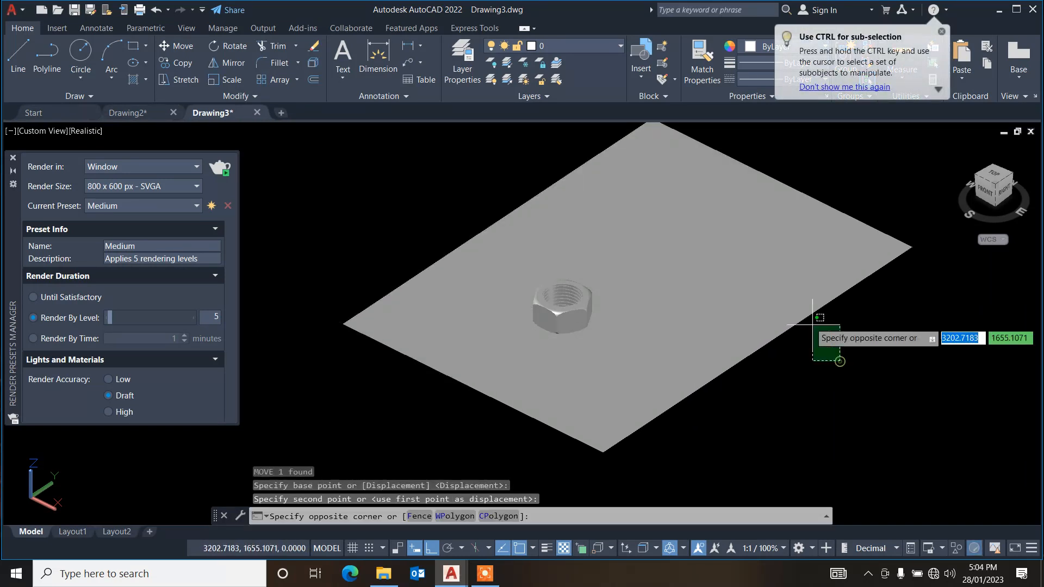
left_click(807, 318)
type("m")
key("Return")
left_click(903, 348)
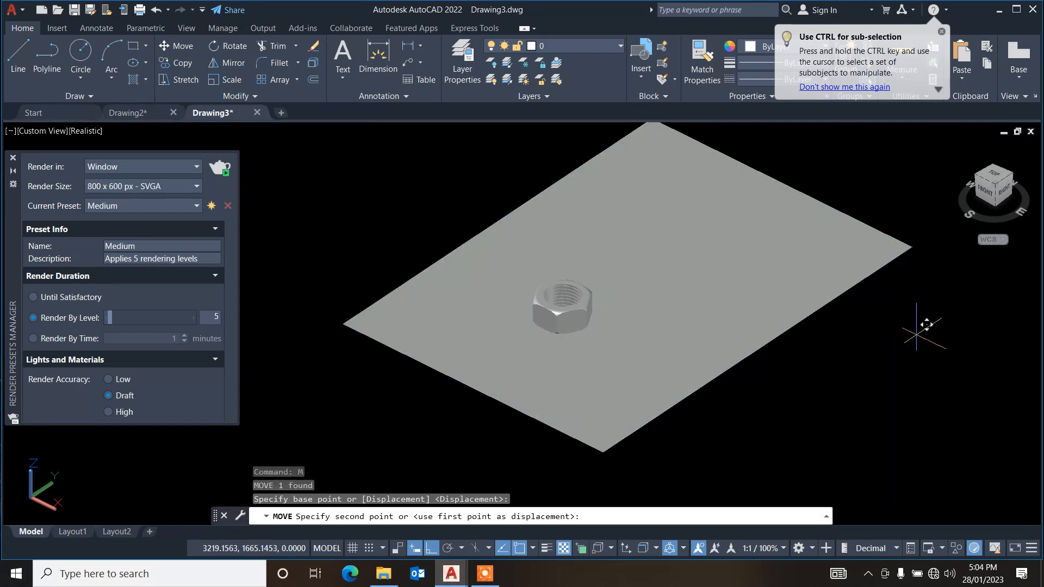
left_click(845, 372)
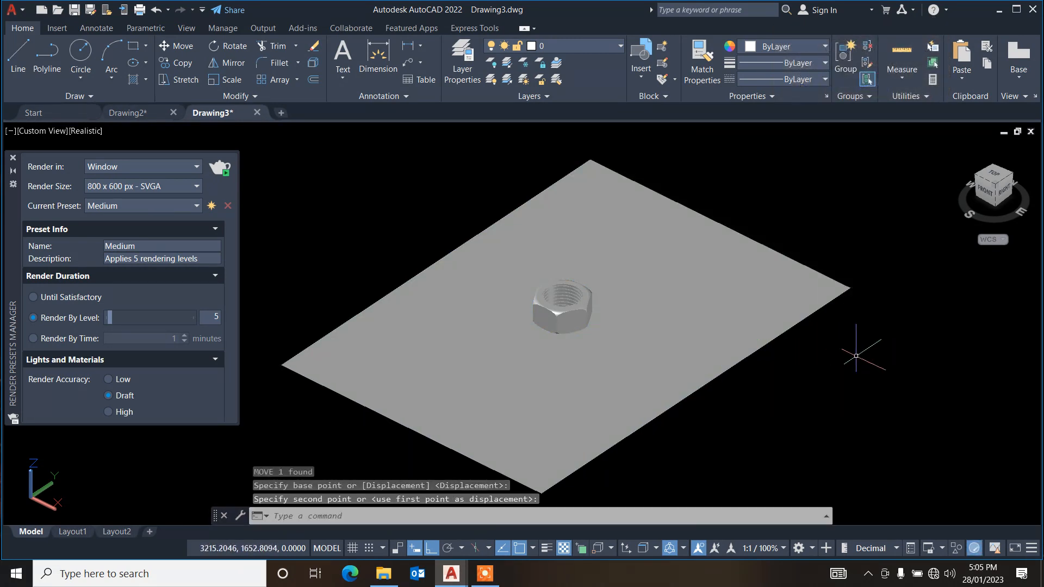
- Open the materials browser and assign a flaked blue metallic paint material to the ground plane
type("mat")
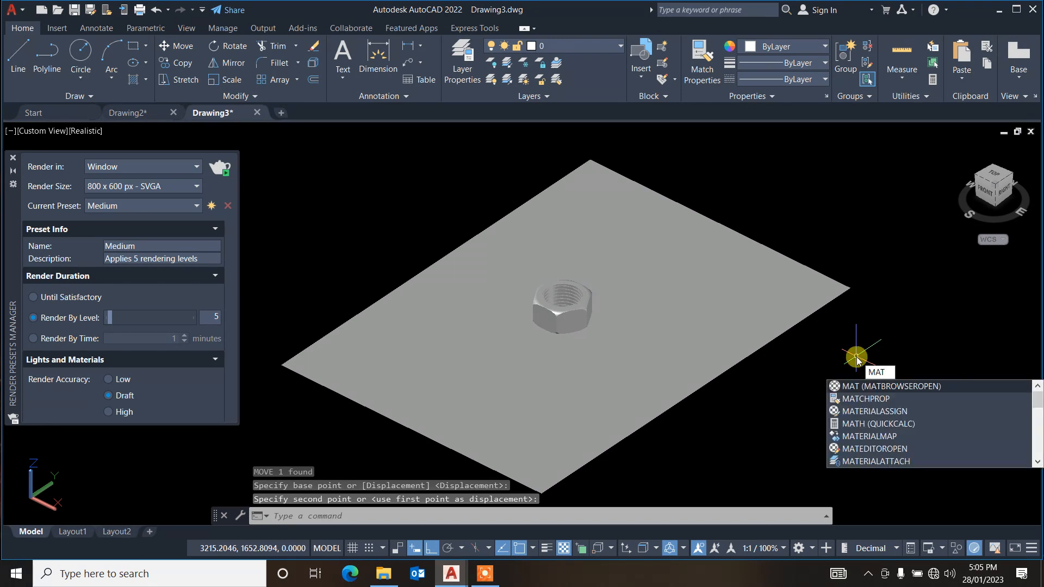
key("Return")
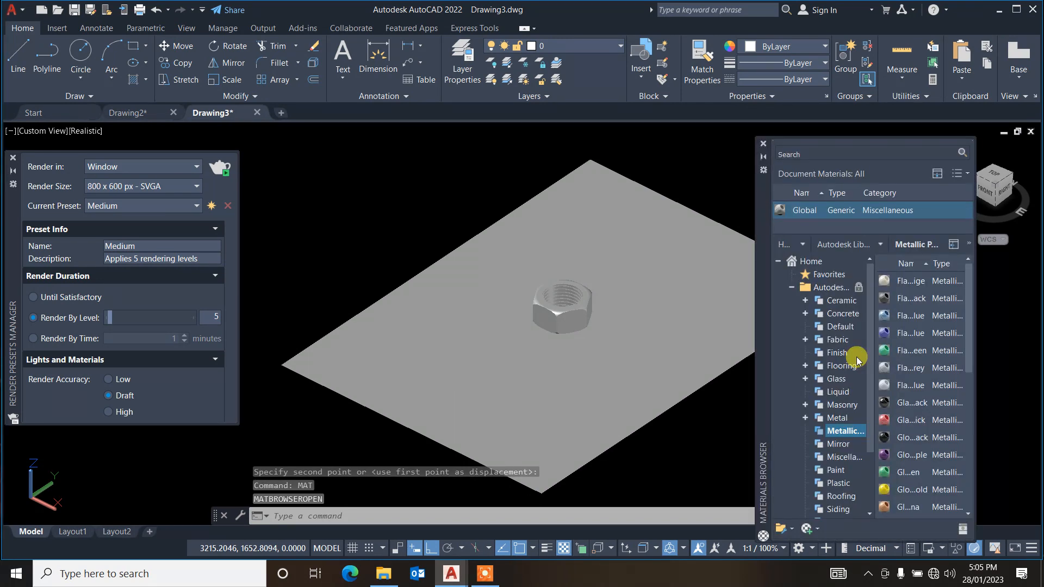
mouse_move(898, 285)
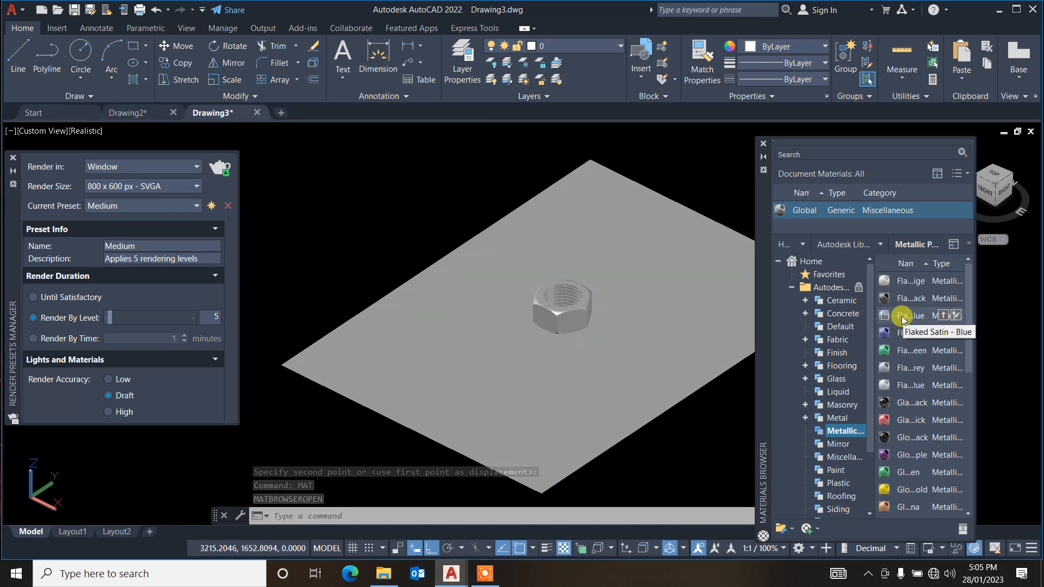
left_click_drag(902, 332, 696, 333)
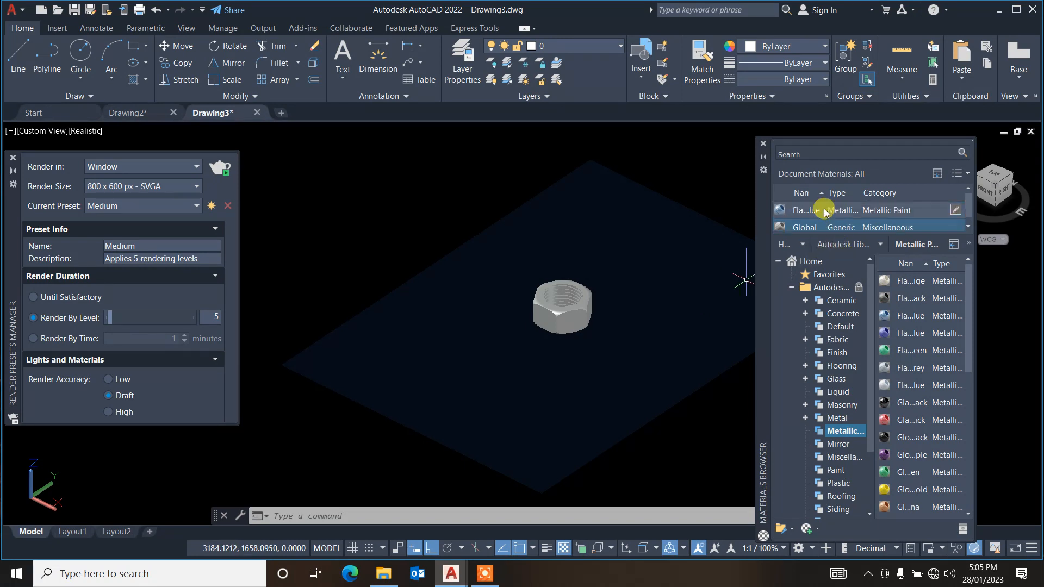
- Search the materials library for "metal" and list the materials in the Metal category
left_click(809, 150)
type("metal")
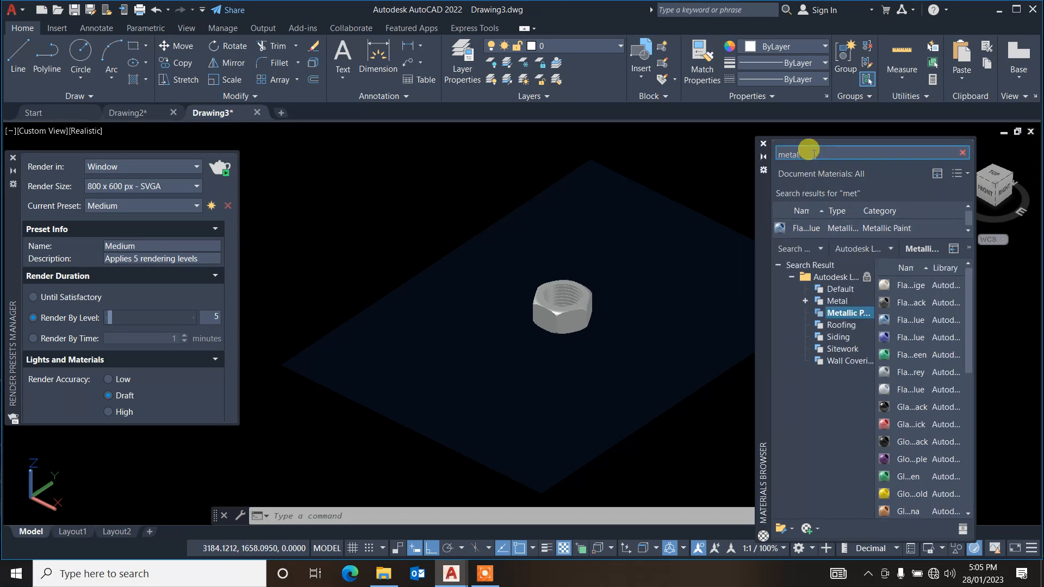
left_click(853, 302)
- Assign a gold-coloured brass material from the Metal category to the hex nut
scroll(911, 389, "down", 2)
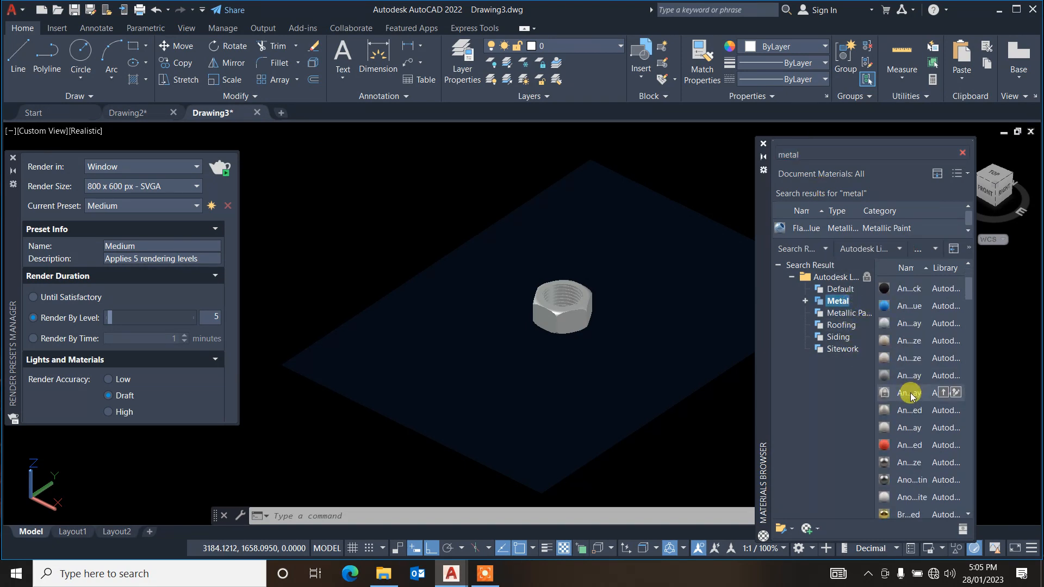
scroll(911, 394, "down", 1)
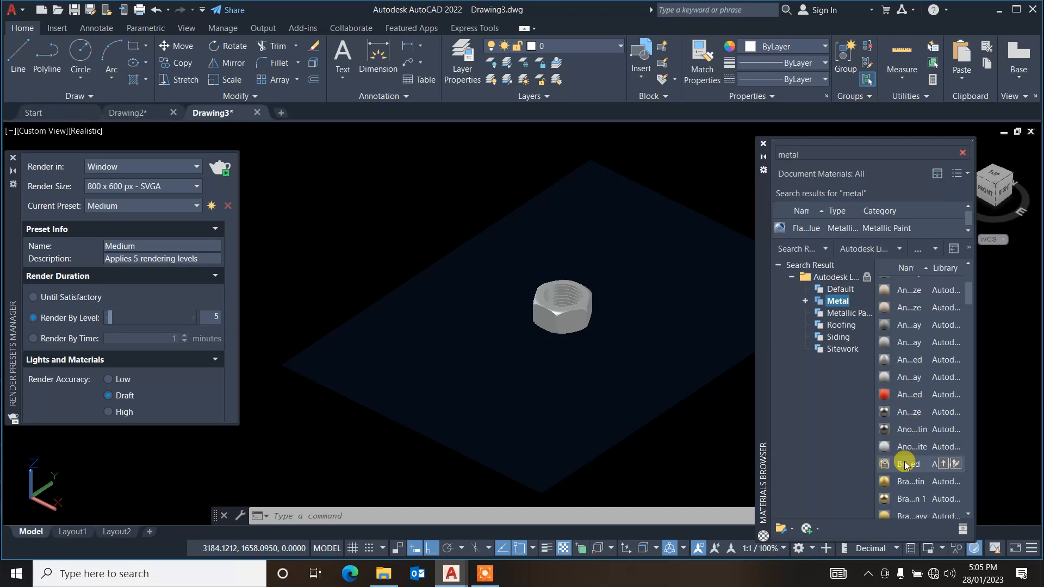
scroll(905, 465, "up", 1)
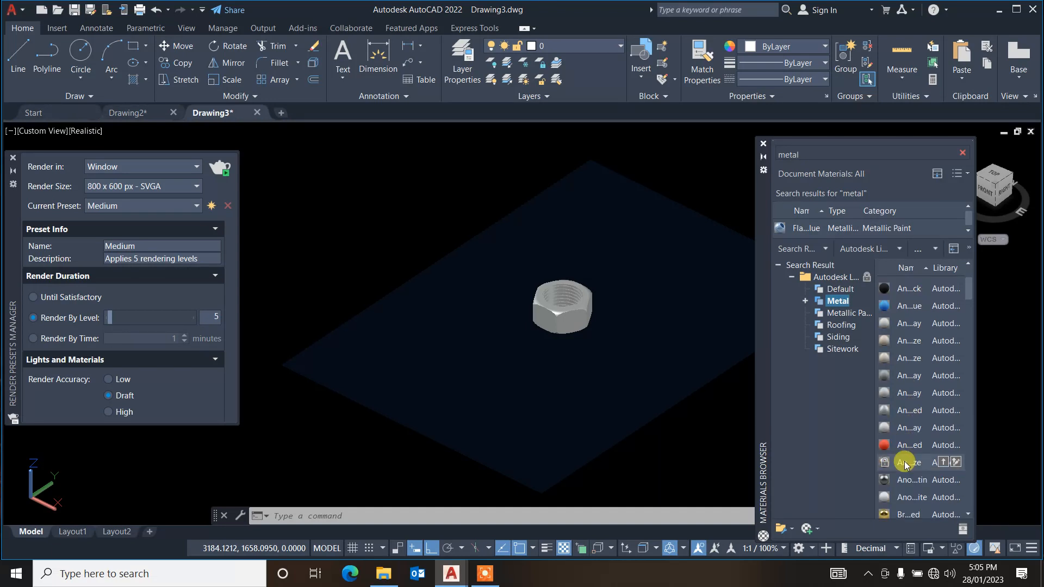
scroll(904, 424, "up", 2)
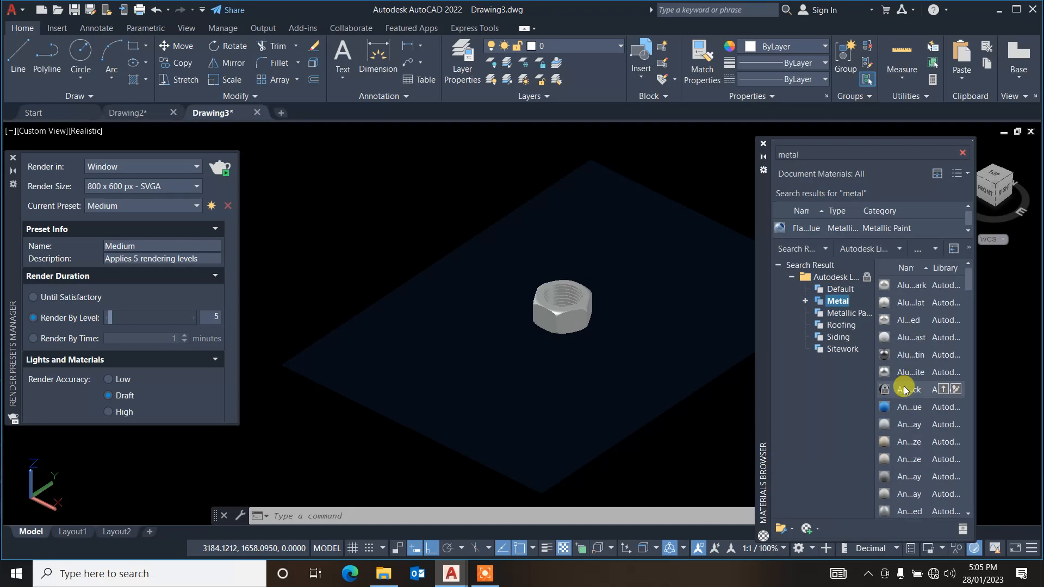
scroll(905, 387, "down", 4)
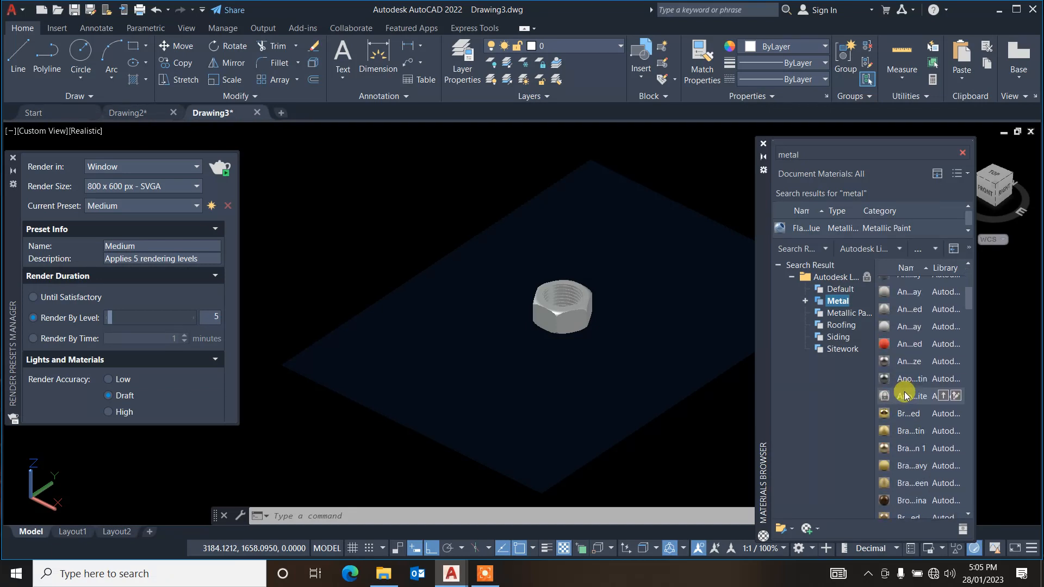
scroll(905, 396, "down", 2)
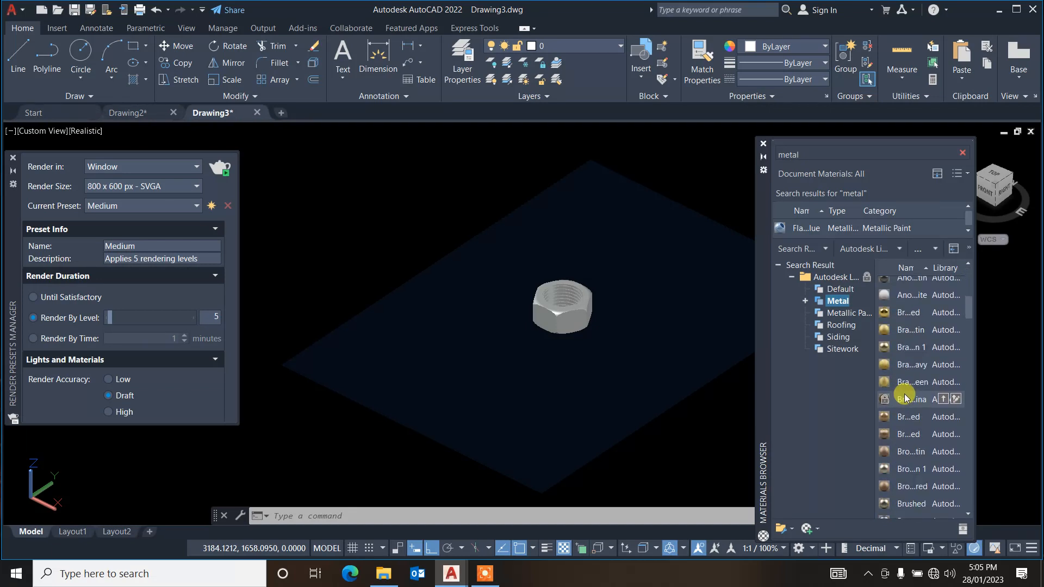
scroll(906, 398, "down", 3)
scroll(905, 397, "up", 2)
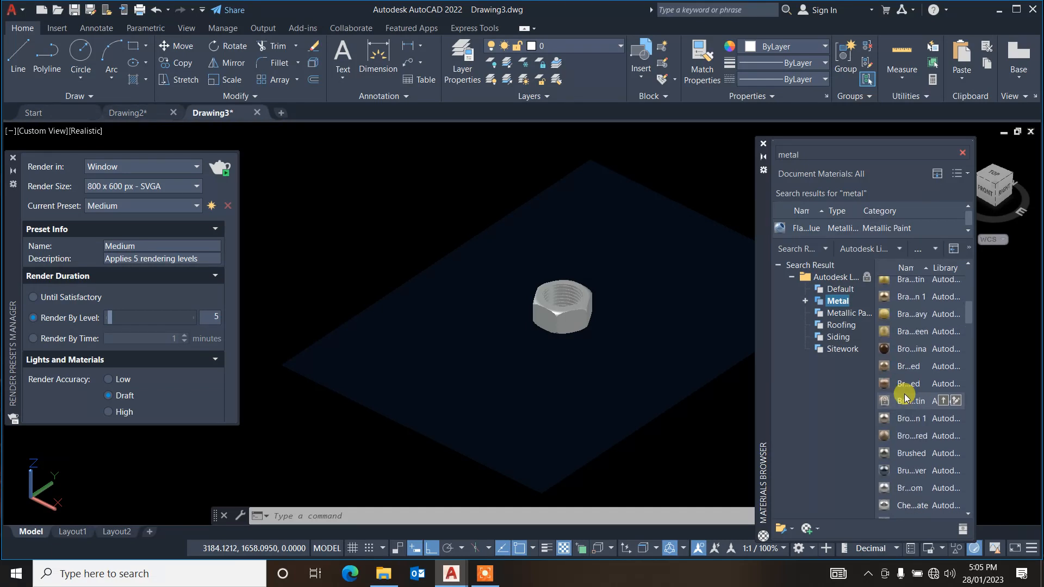
scroll(911, 313, "up", 1)
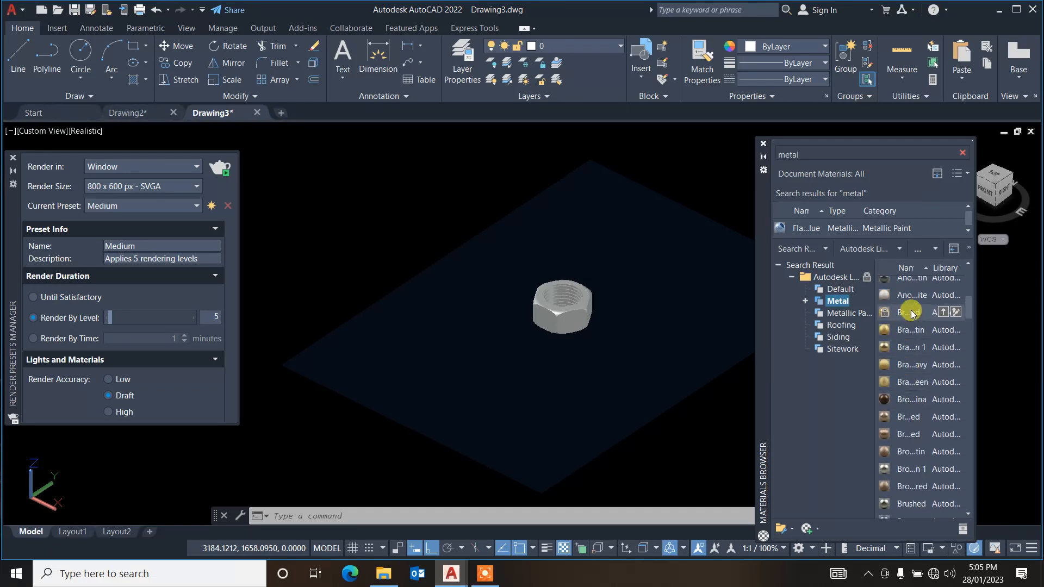
left_click_drag(910, 329, 568, 318)
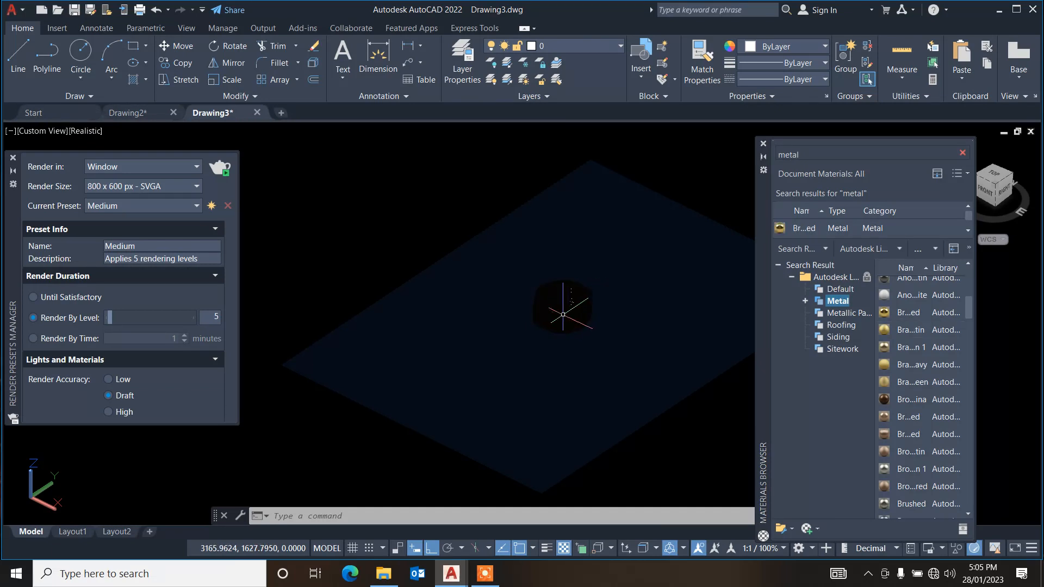
- Set the render size to 1920 x 1080 px - Full HDTV and the render preset to High
scroll(568, 299, "up", 1)
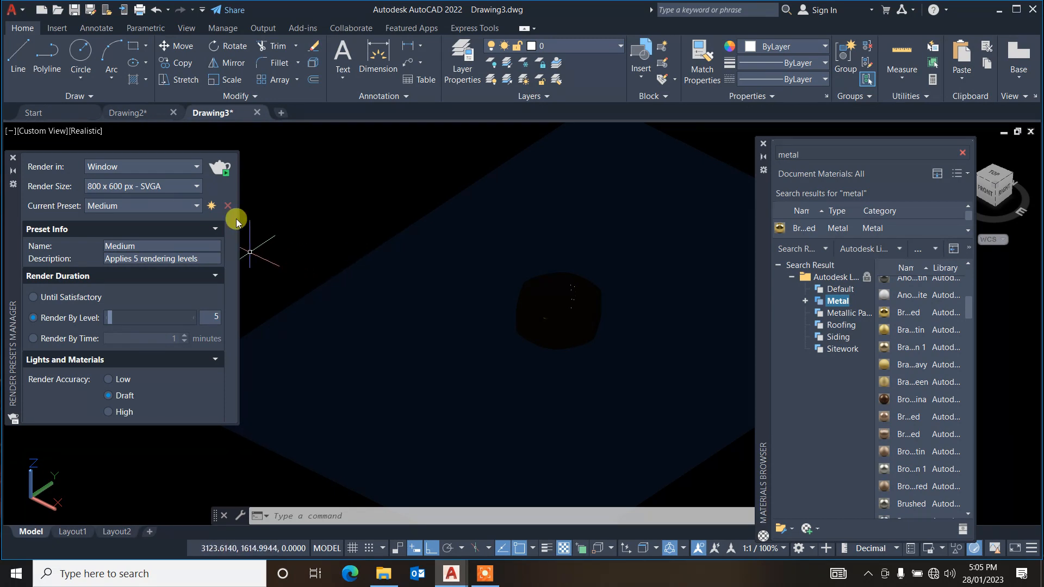
left_click(161, 188)
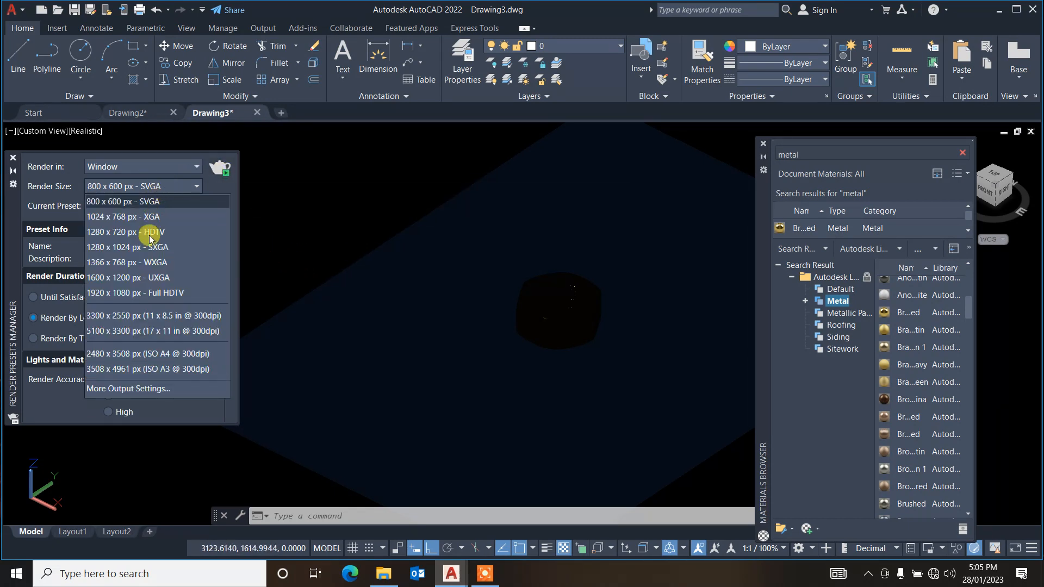
left_click(169, 295)
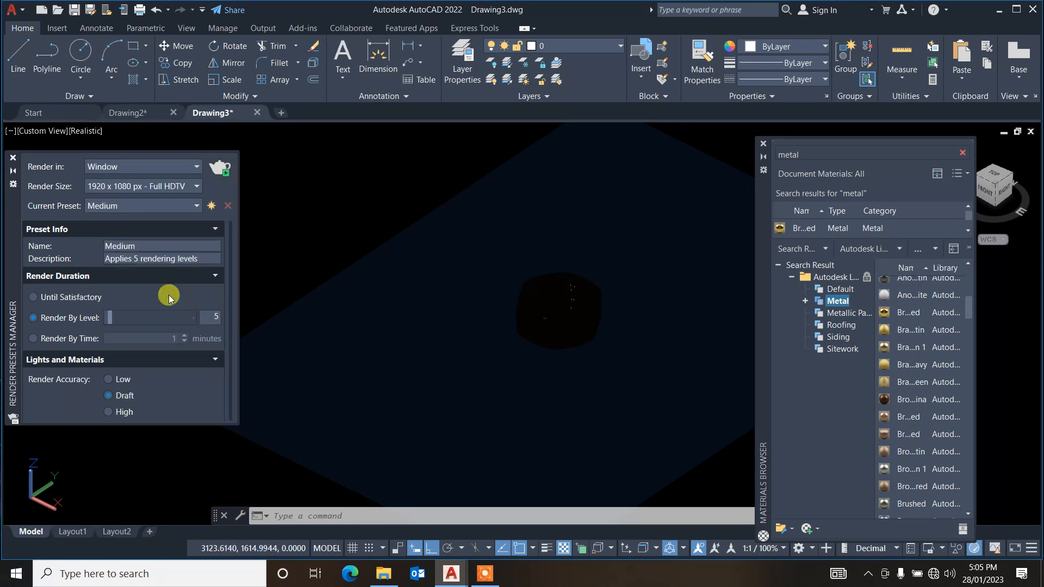
left_click(182, 206)
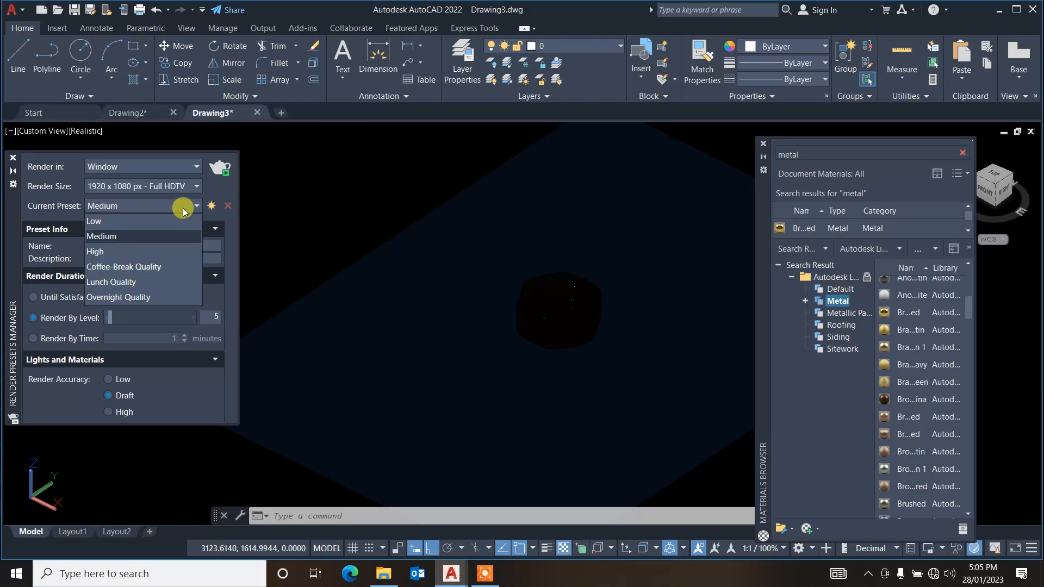
left_click(144, 253)
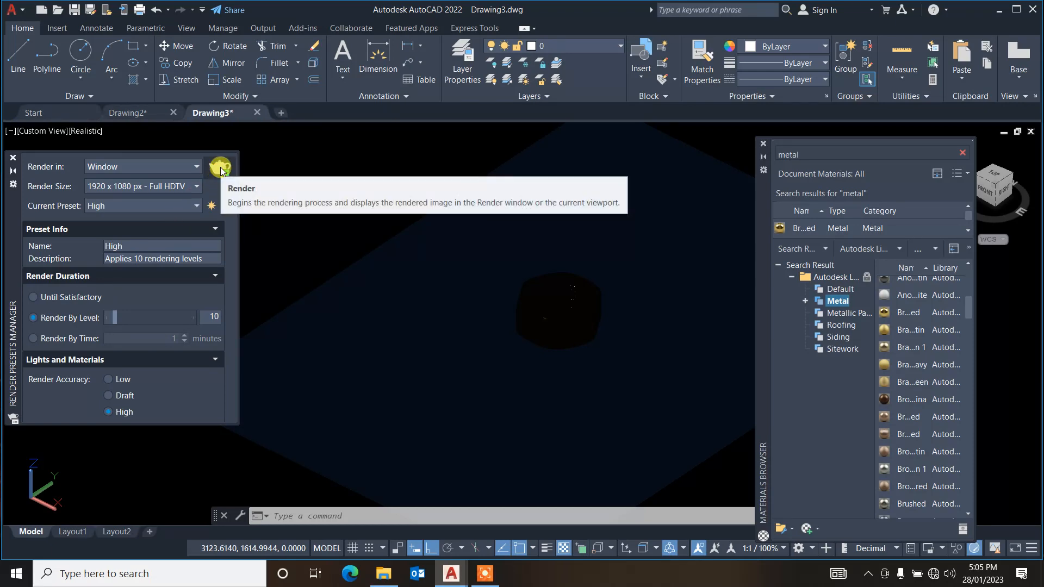
- Start the render, retry the Medium Images Library download, and cancel the request for login credentials
left_click(221, 170)
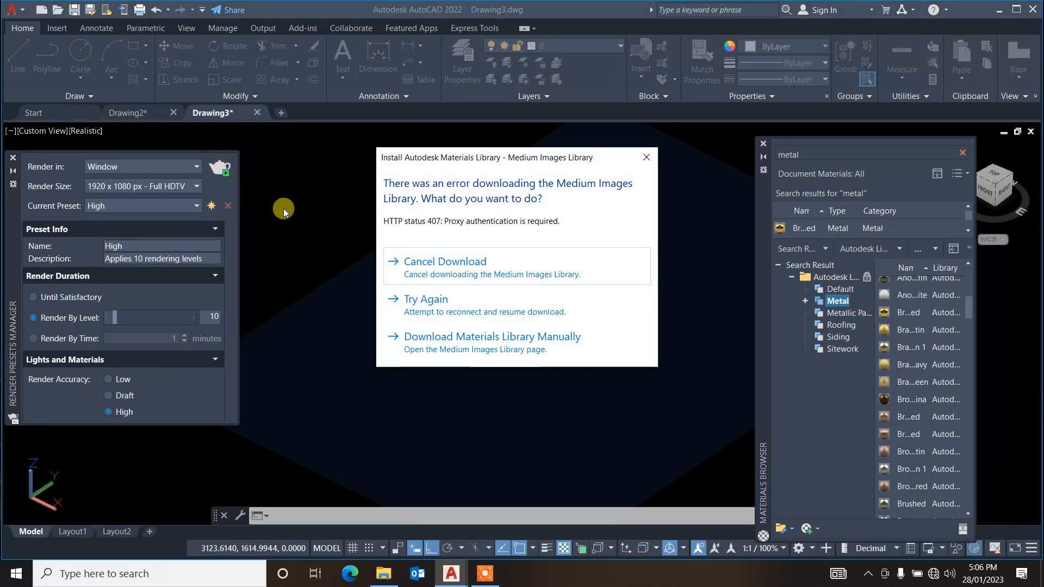
left_click(463, 310)
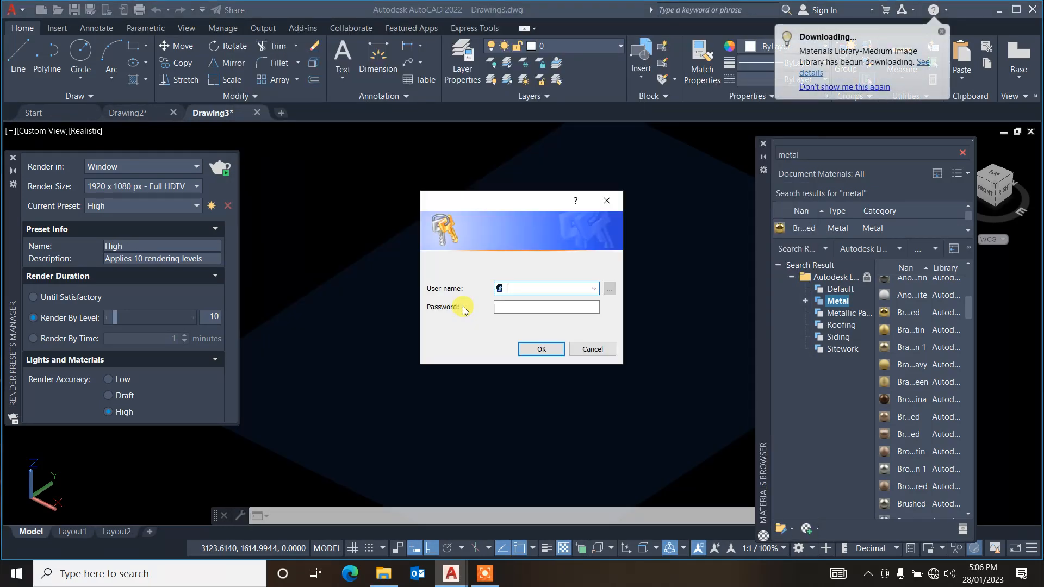
left_click(590, 351)
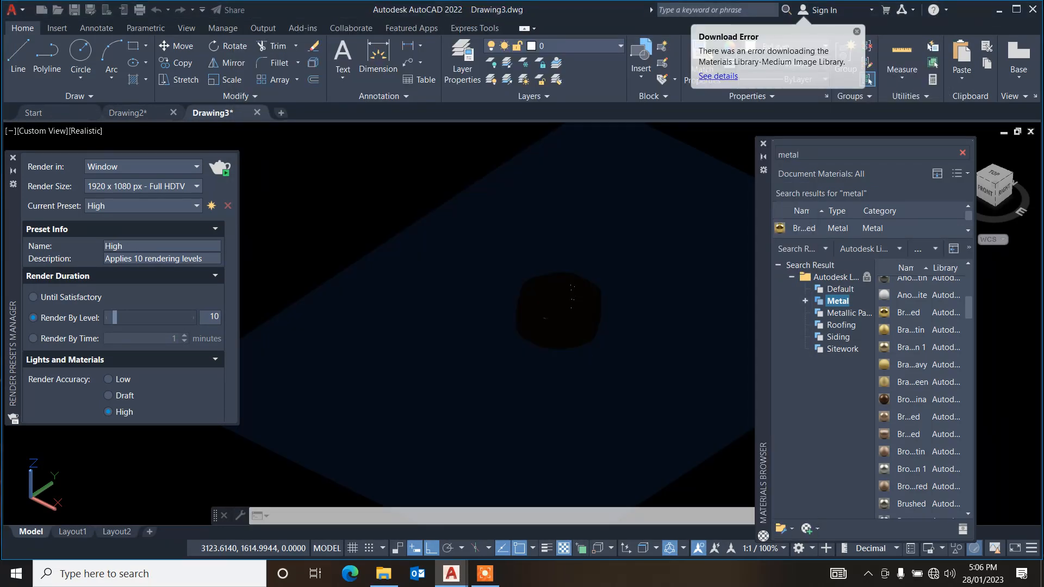
- Bring up the Drawing3 render window and examine the rendered nut on the ground plane, both close up and as a whole
mouse_move(470, 566)
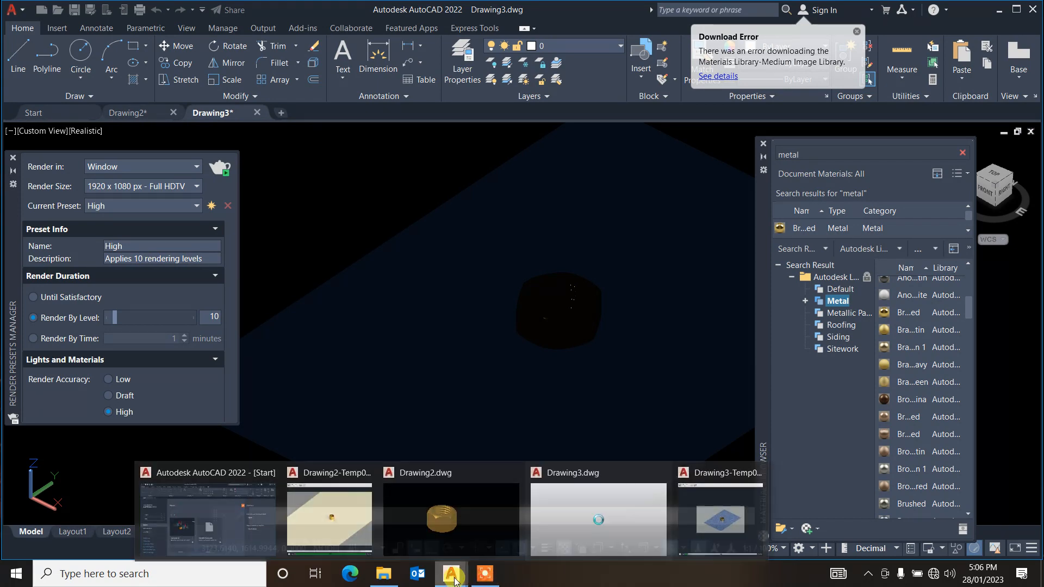
left_click(699, 530)
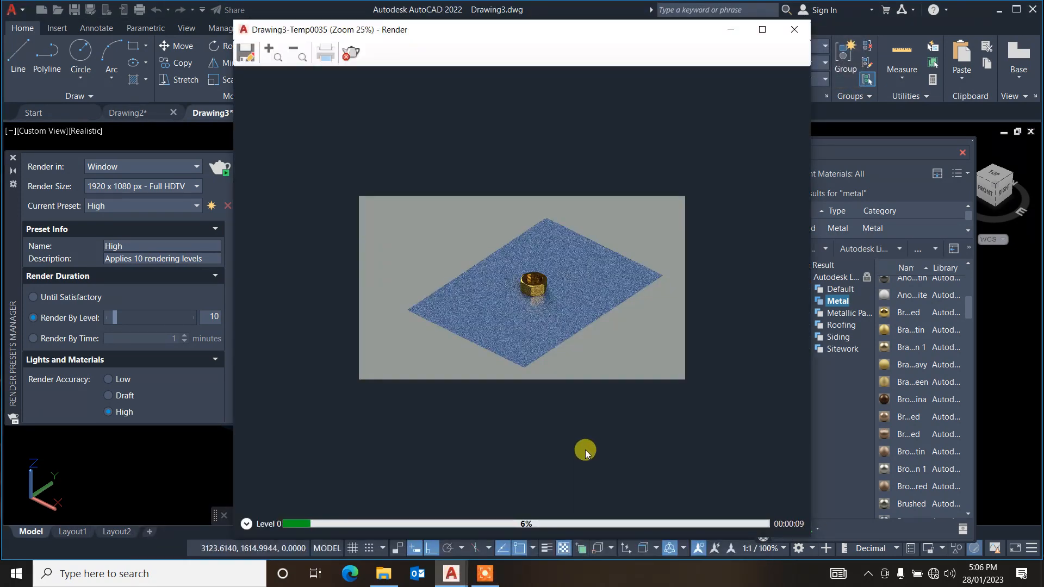
scroll(549, 288, "up", 4)
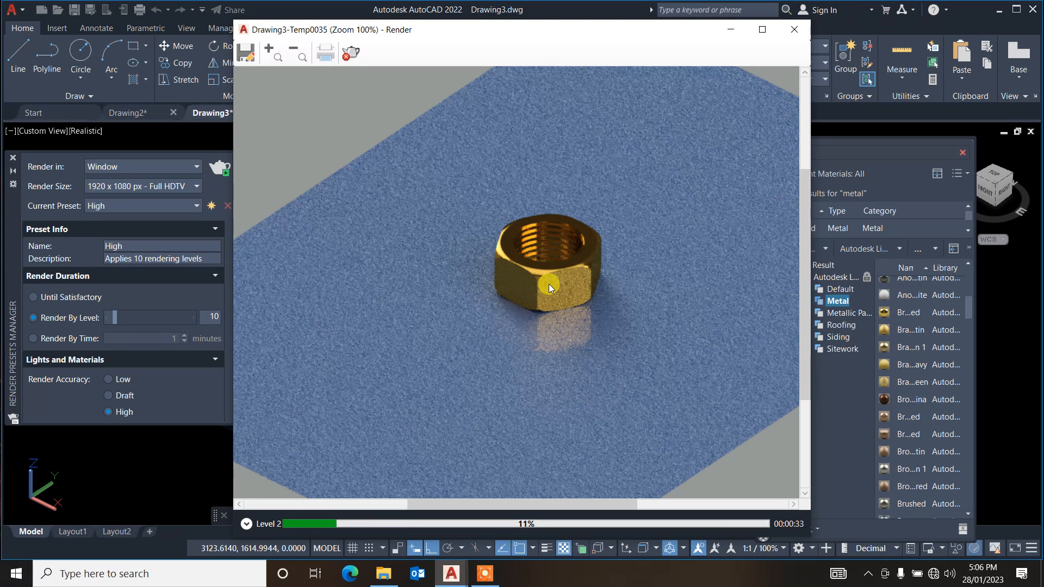
scroll(549, 284, "down", 1)
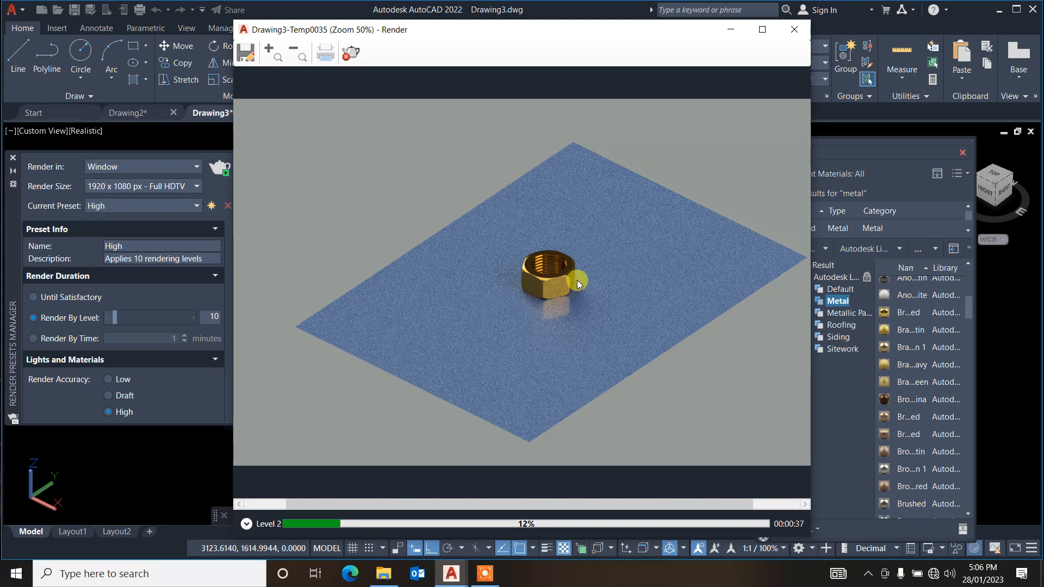
scroll(576, 280, "up", 1)
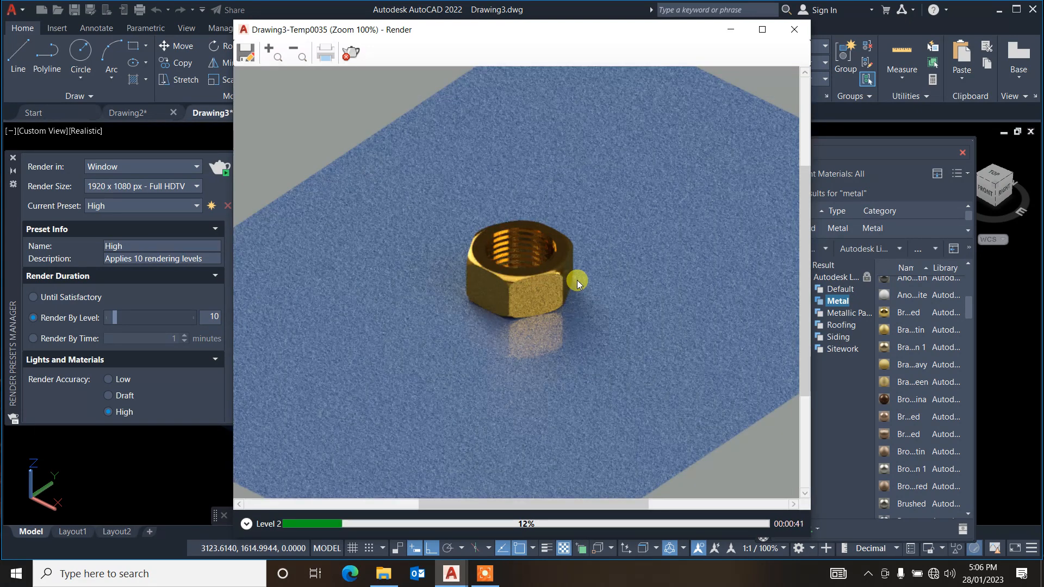
scroll(576, 279, "down", 1)
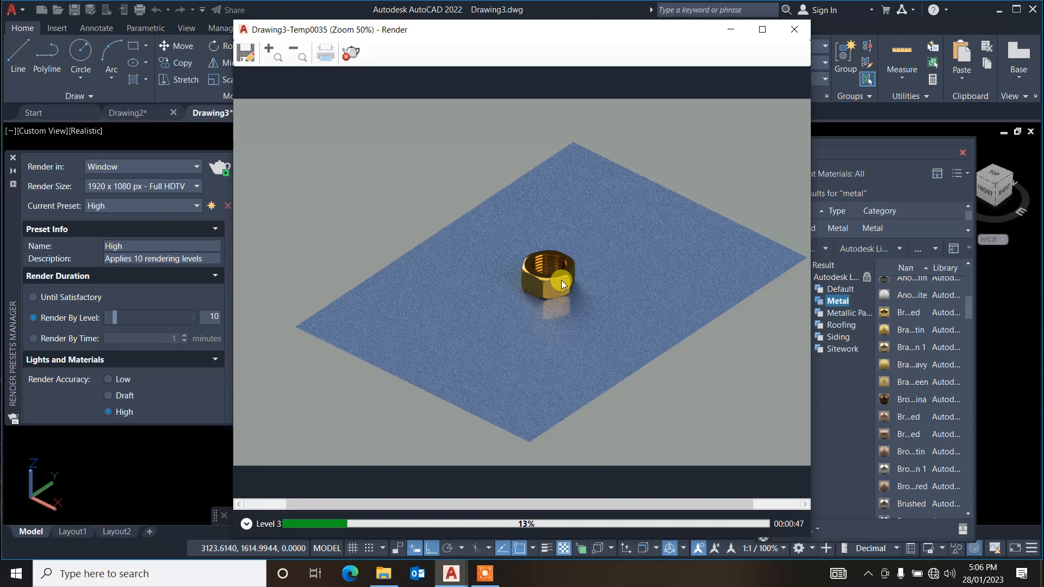
scroll(562, 284, "up", 1)
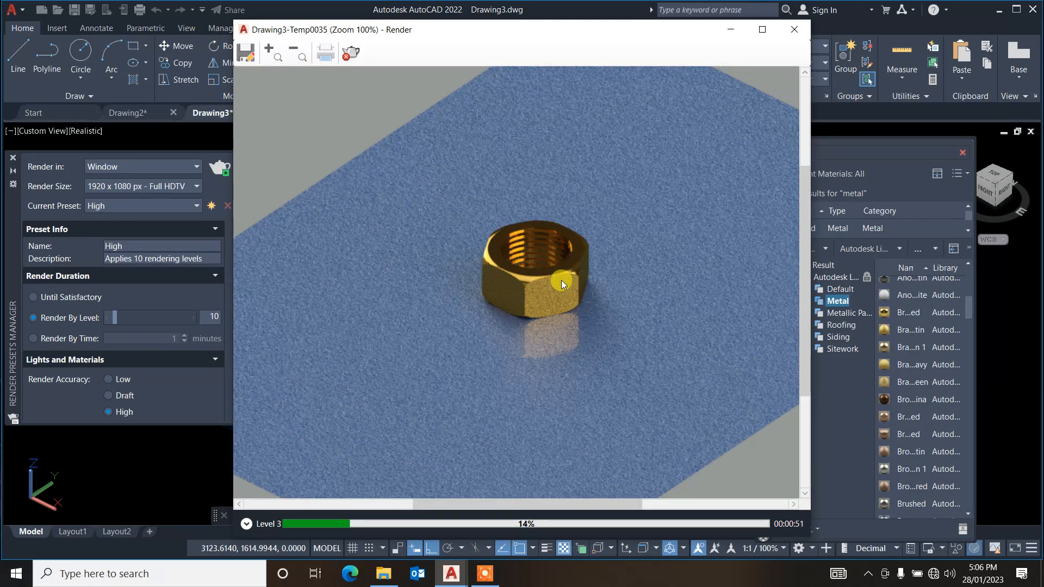
scroll(562, 284, "down", 1)
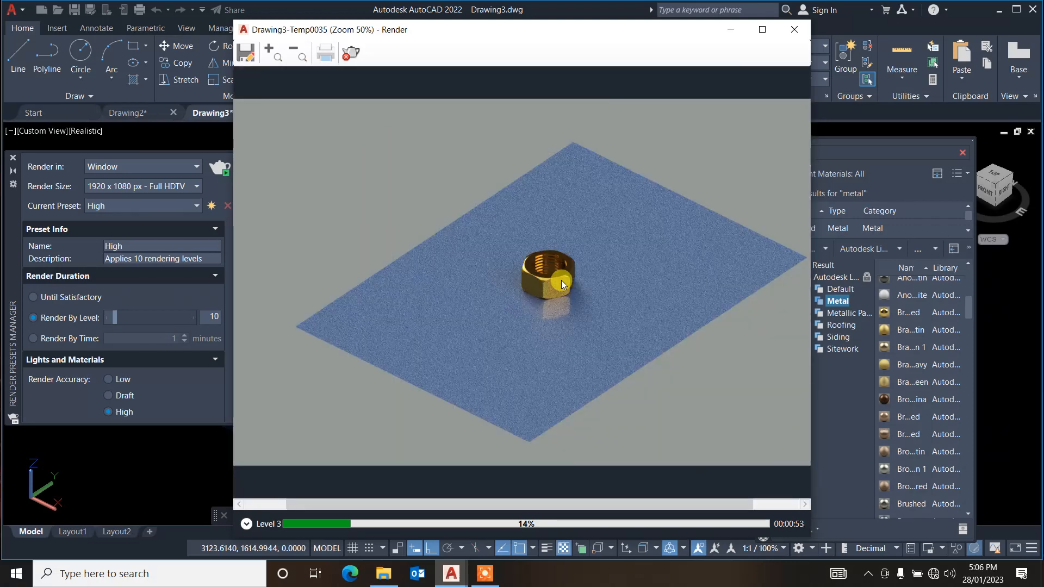